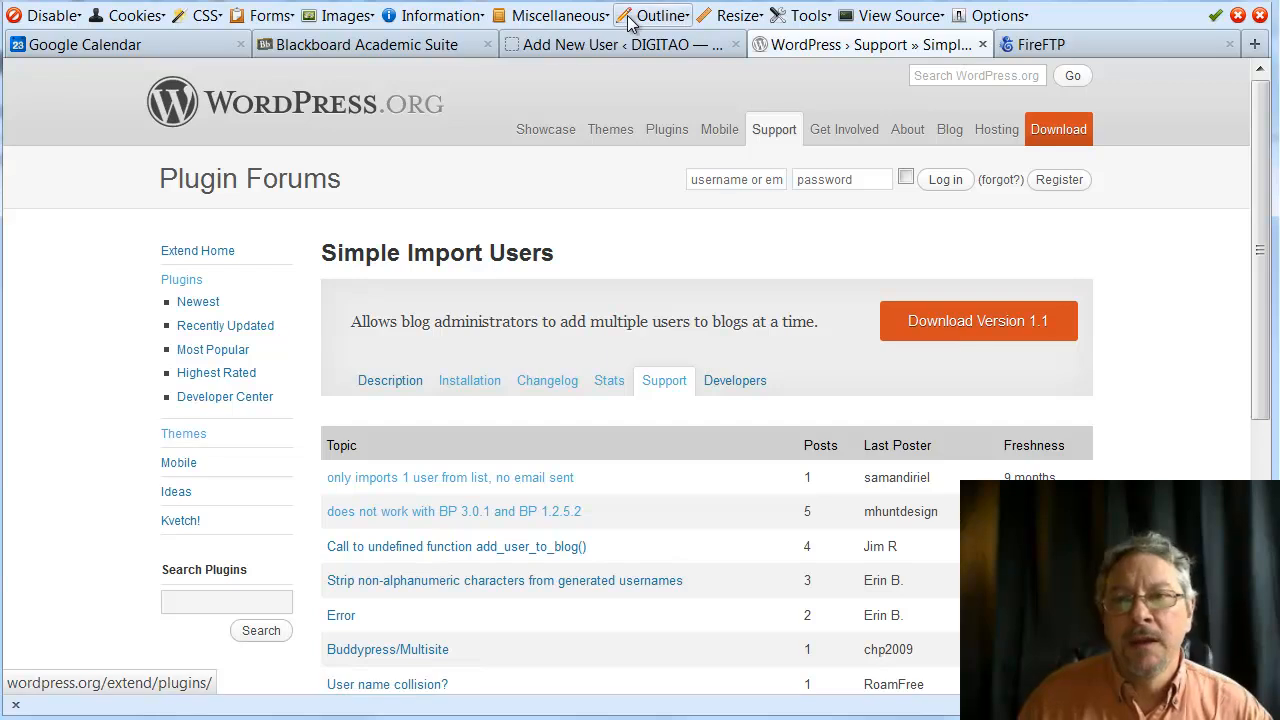
In FireFTP, check the three files in simple-import-users, then return to simple-import-users.1.1
{"action": "left_click", "coordinate": [1043, 48]}
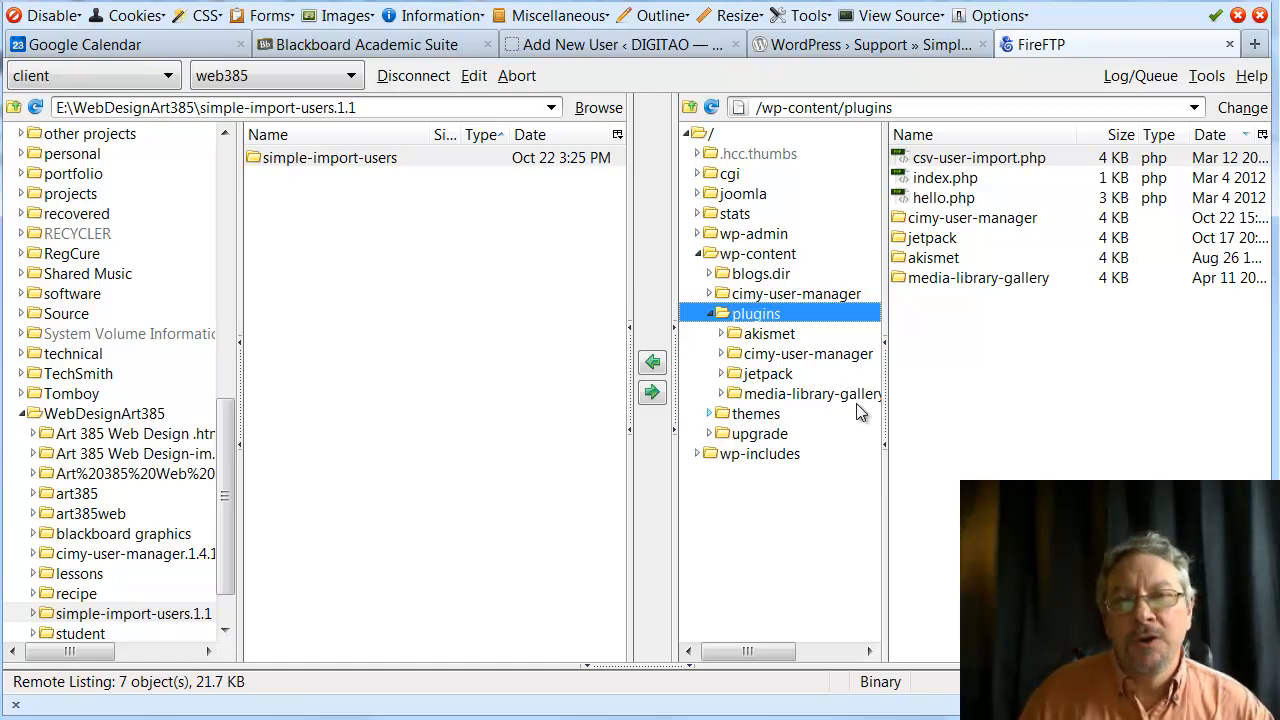
{"action": "left_click", "coordinate": [710, 314]}
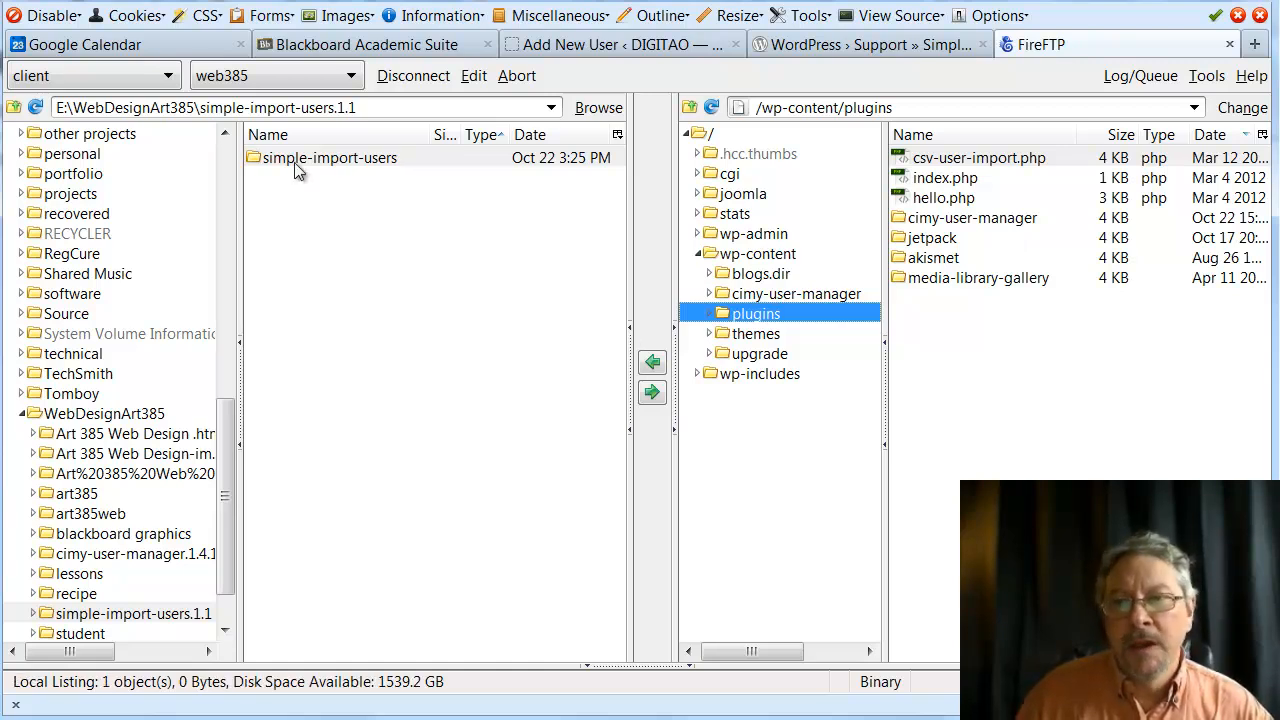
{"action": "left_click", "coordinate": [253, 157]}
{"action": "double_click", "coordinate": [252, 158]}
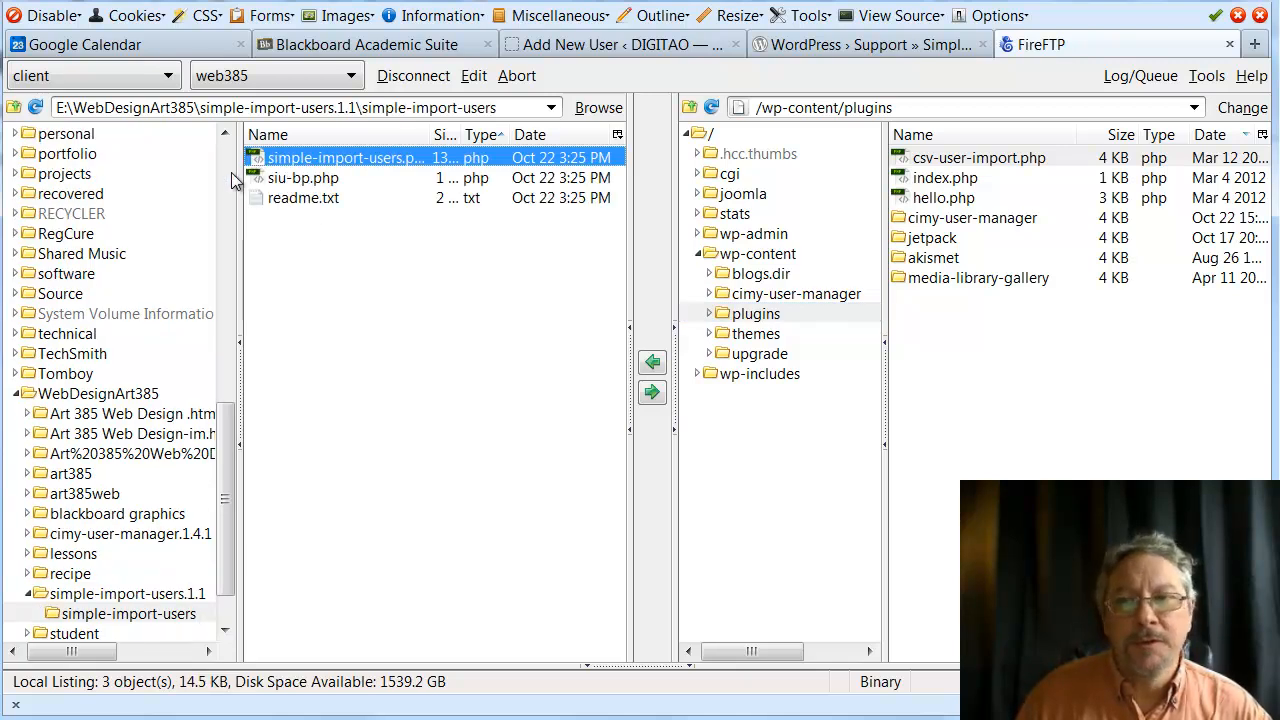
{"action": "left_click", "coordinate": [12, 107]}
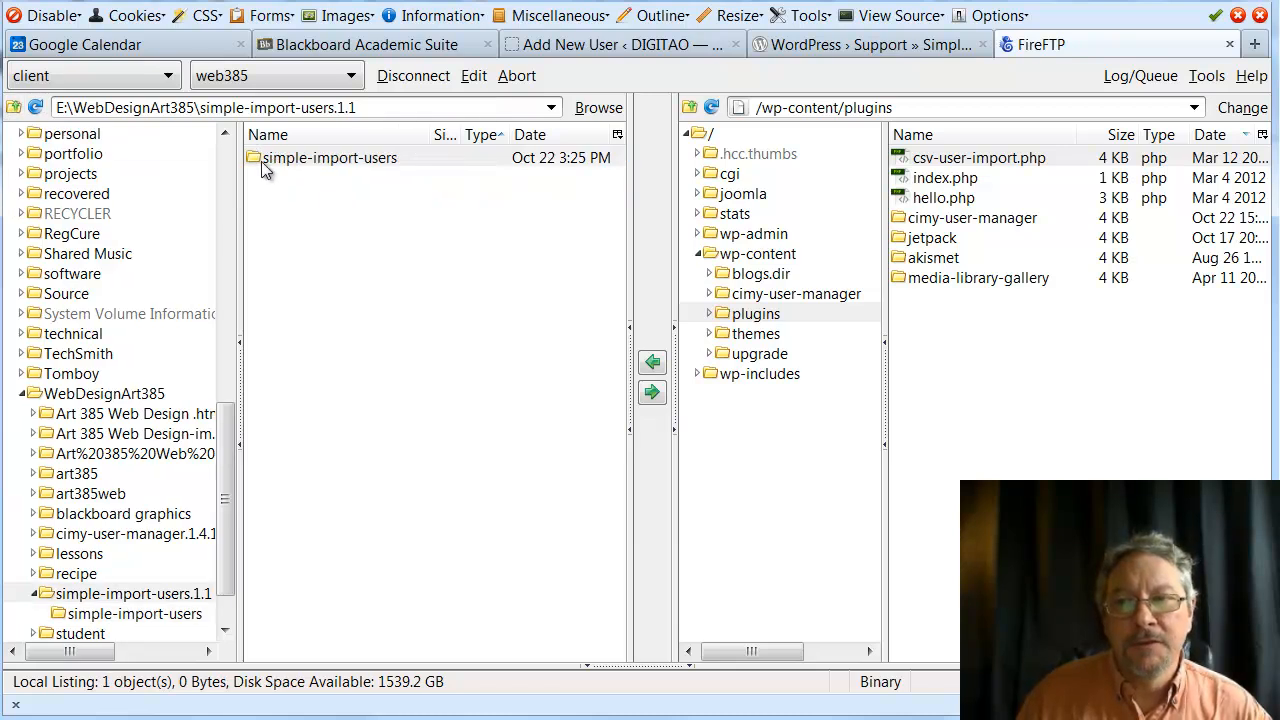
{"action": "left_click", "coordinate": [706, 134]}
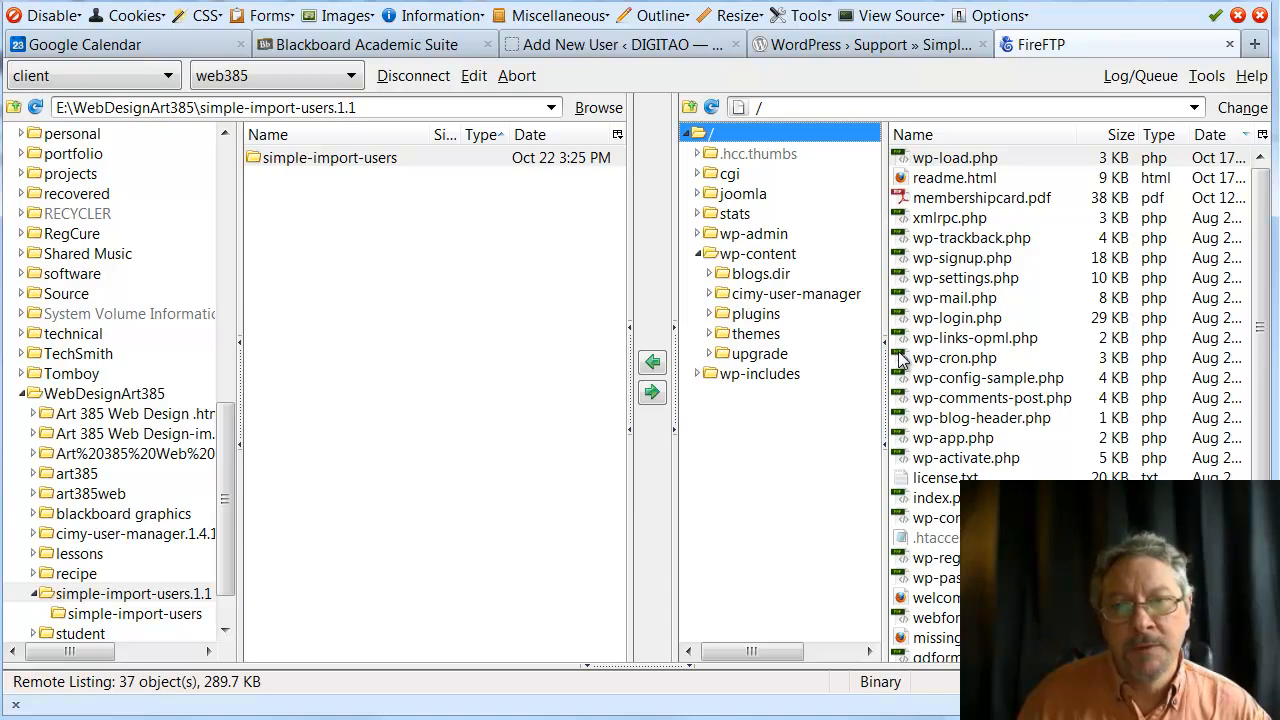
{"action": "left_click", "coordinate": [699, 254]}
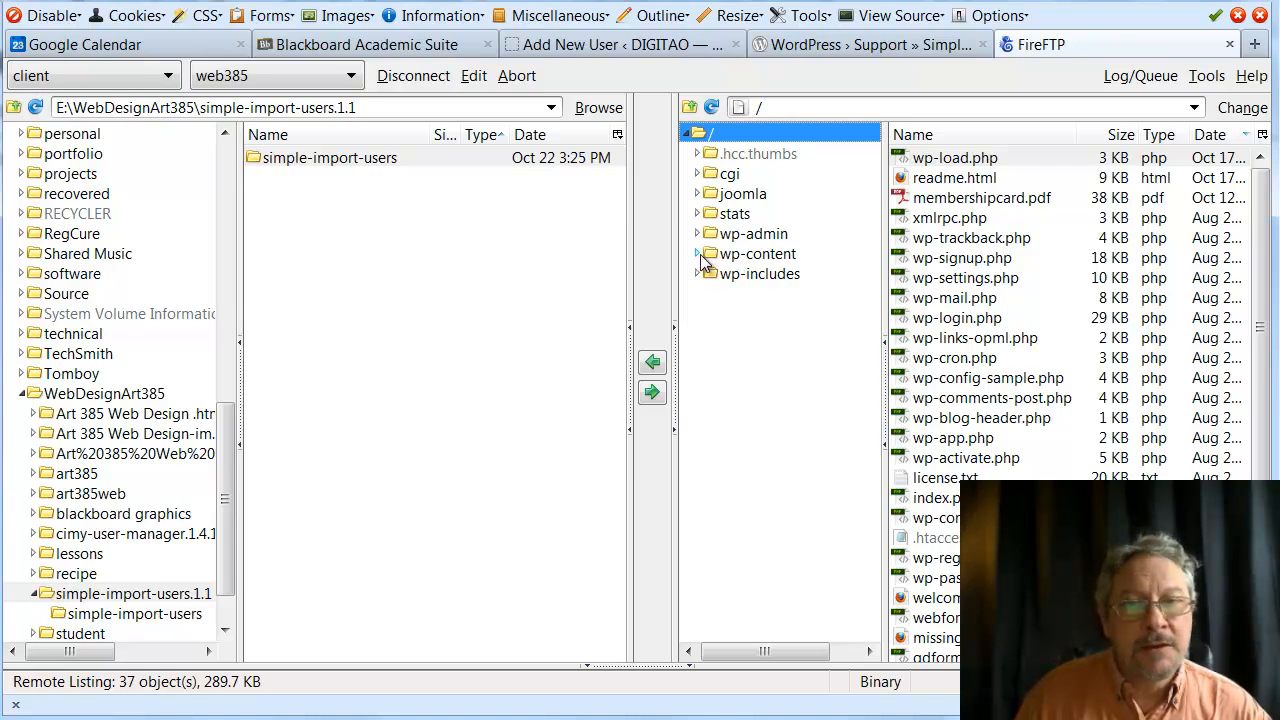
{"action": "left_click", "coordinate": [698, 254]}
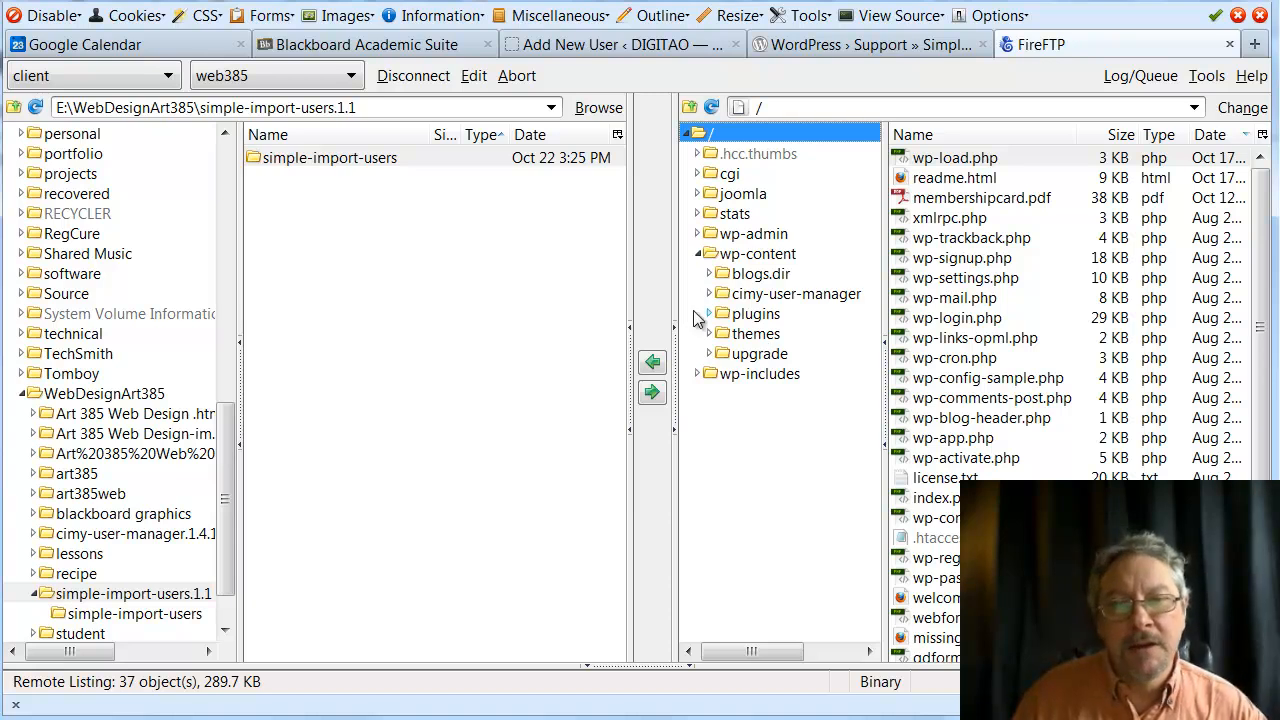
{"action": "left_click", "coordinate": [729, 316]}
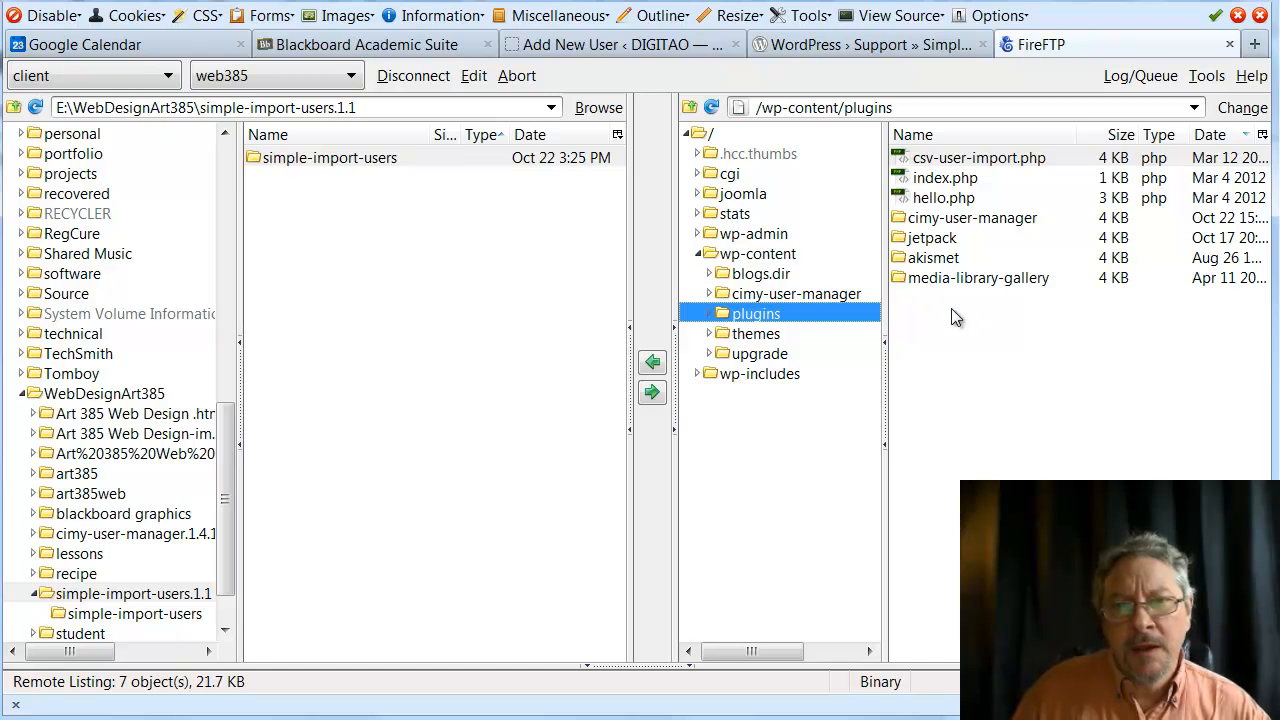
Upload the simple-import-users folder into the site's wp-content/plugins folder, then return to WordPress
{"action": "left_click", "coordinate": [258, 160]}
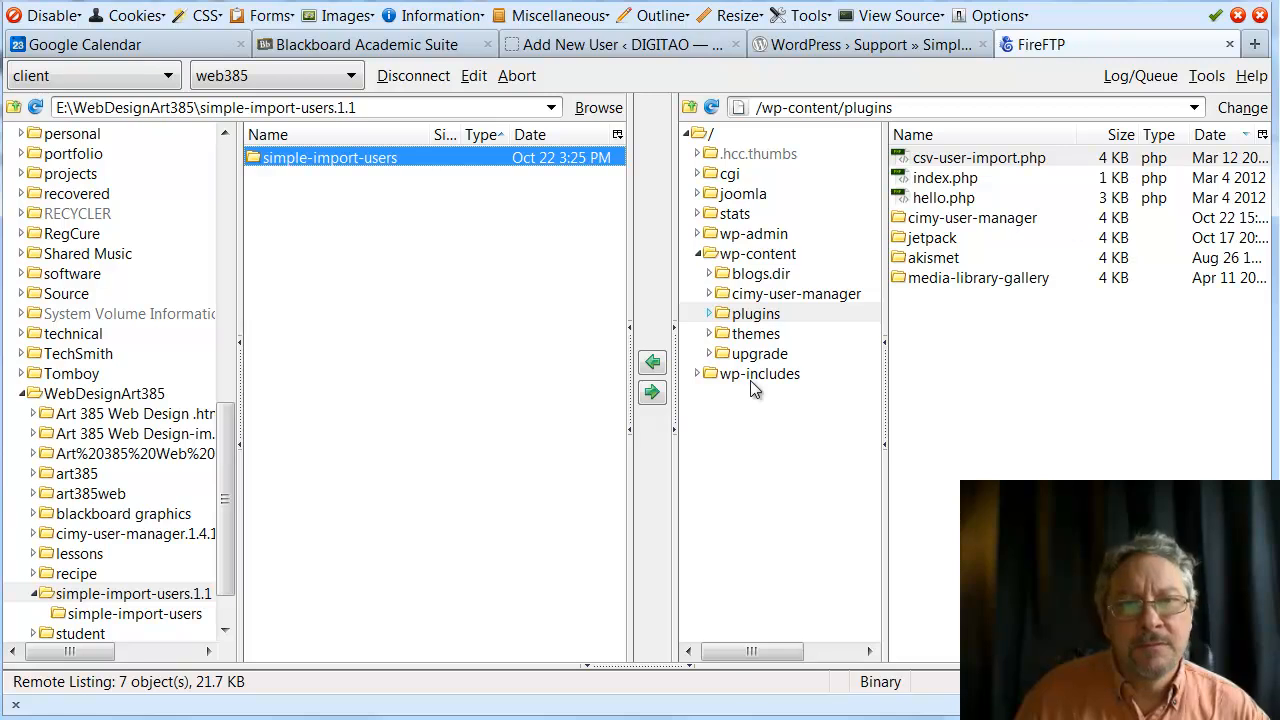
{"action": "left_click", "coordinate": [652, 391]}
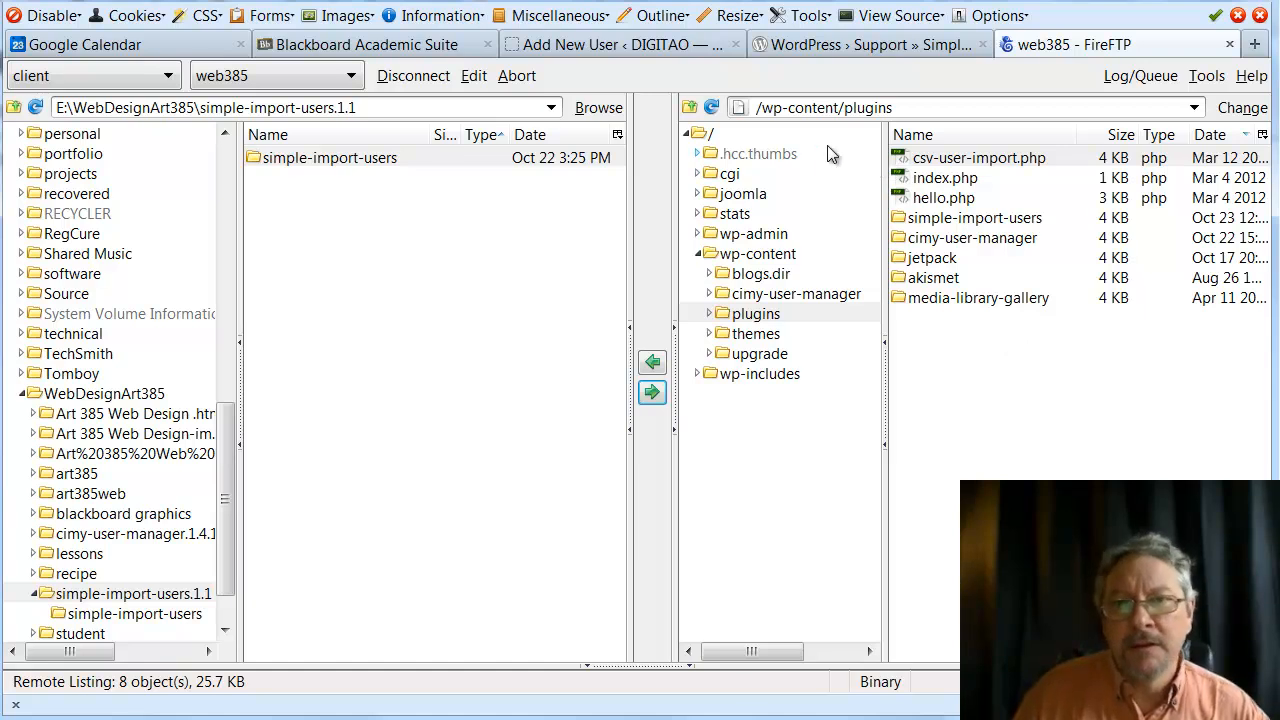
{"action": "left_click", "coordinate": [544, 46]}
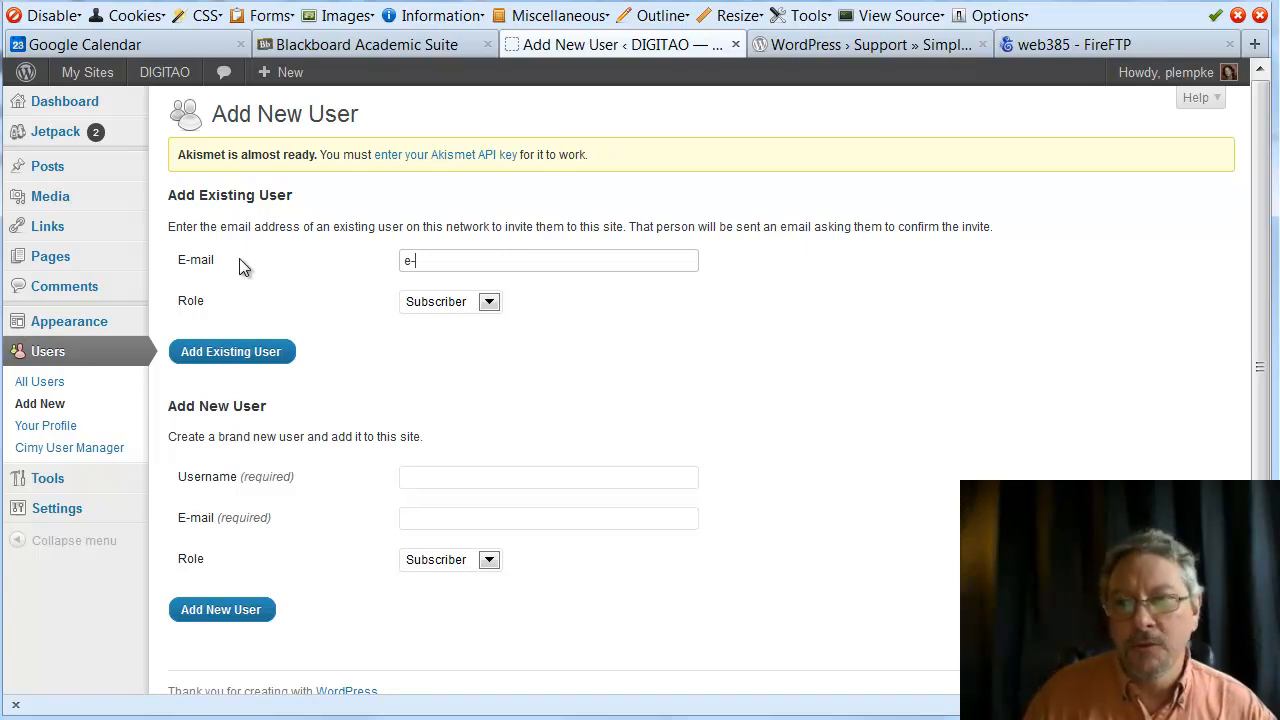
Log out from the art385web public site's Meta section and focus the login Username field
{"action": "mouse_move", "coordinate": [72, 90]}
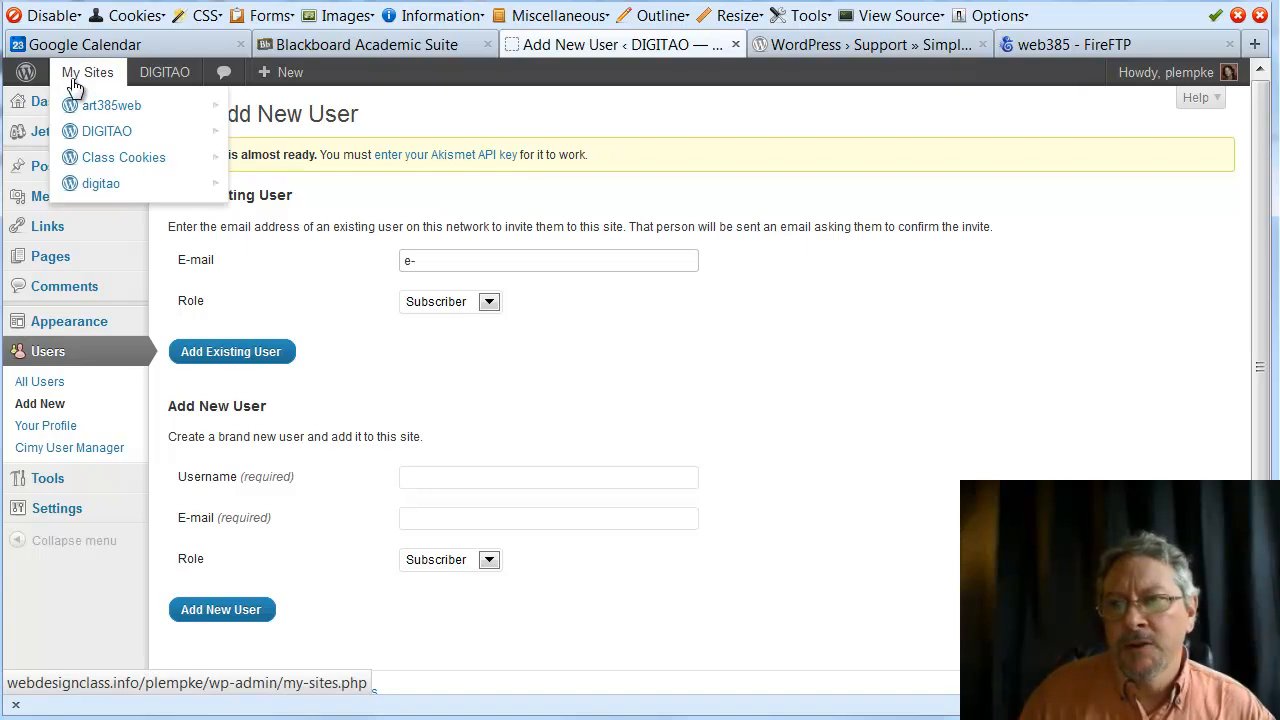
{"action": "left_click", "coordinate": [103, 118]}
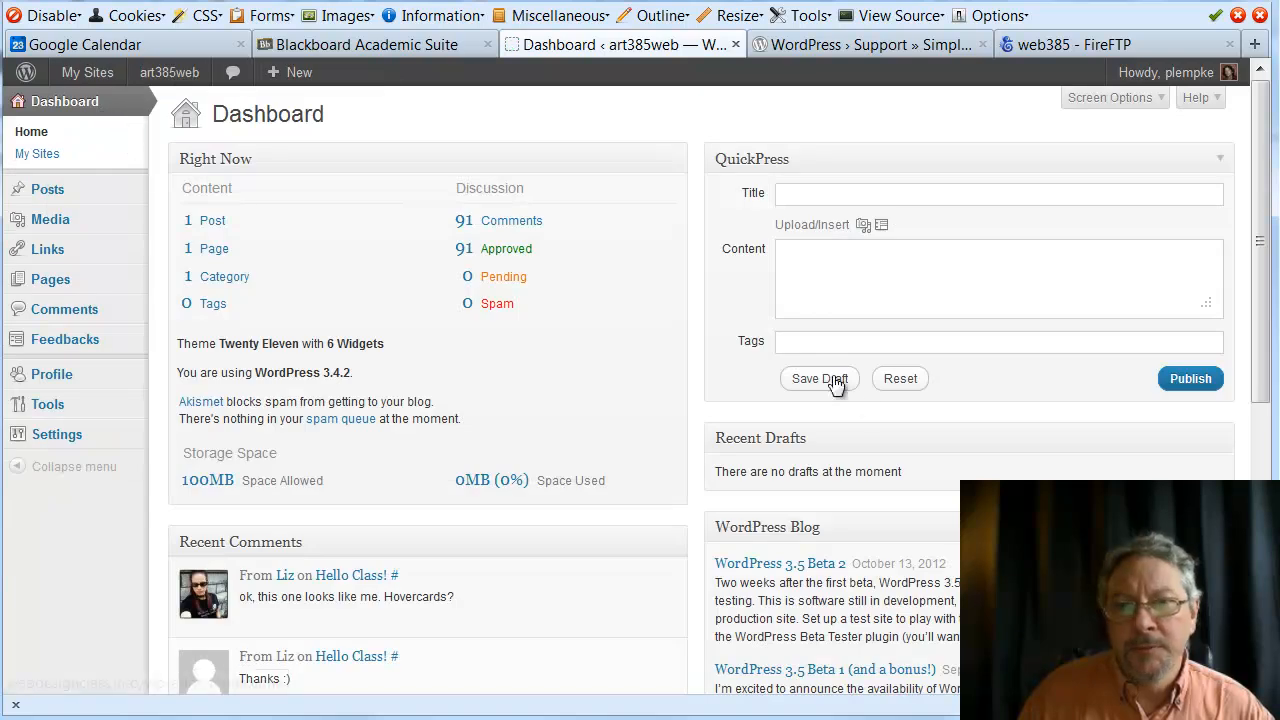
{"action": "left_click", "coordinate": [181, 80]}
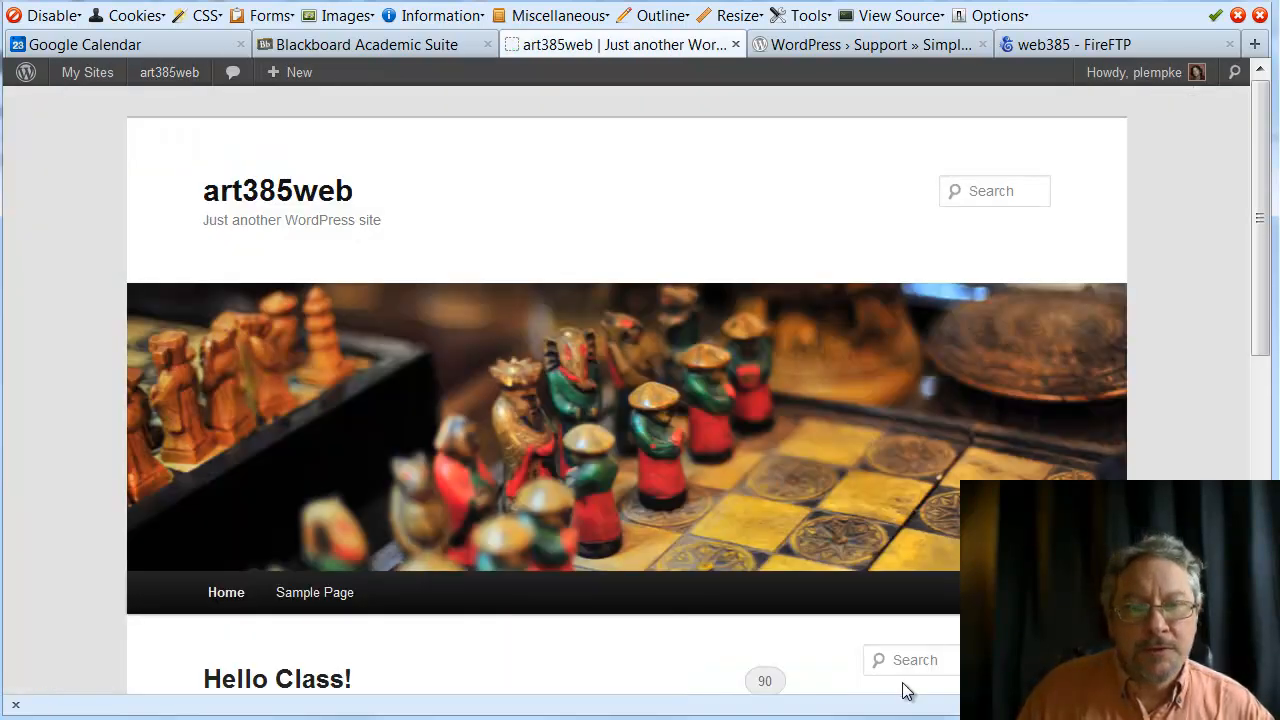
{"action": "scroll", "coordinate": [912, 665], "scroll_direction": "down", "scroll_amount": 10}
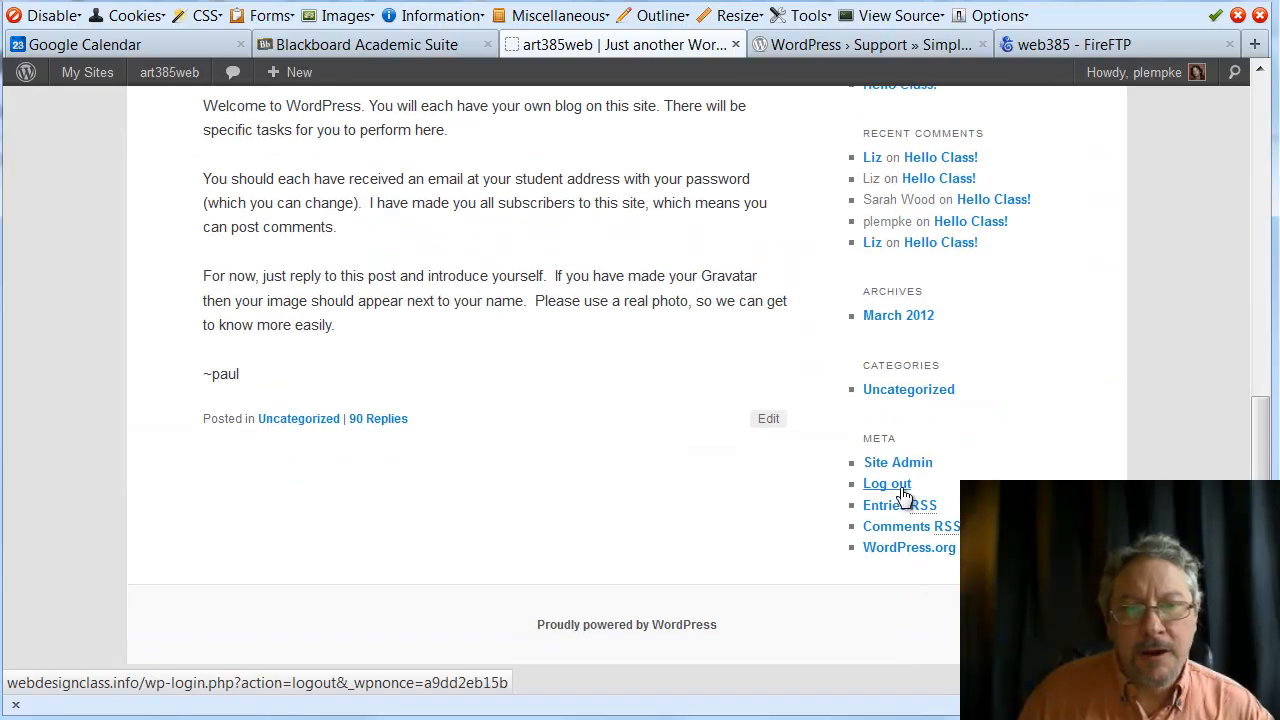
{"action": "left_click", "coordinate": [903, 489]}
{"action": "left_click", "coordinate": [688, 378]}
Sign in as the administrator using the saved login suggestion
{"action": "type", "text": "we"}
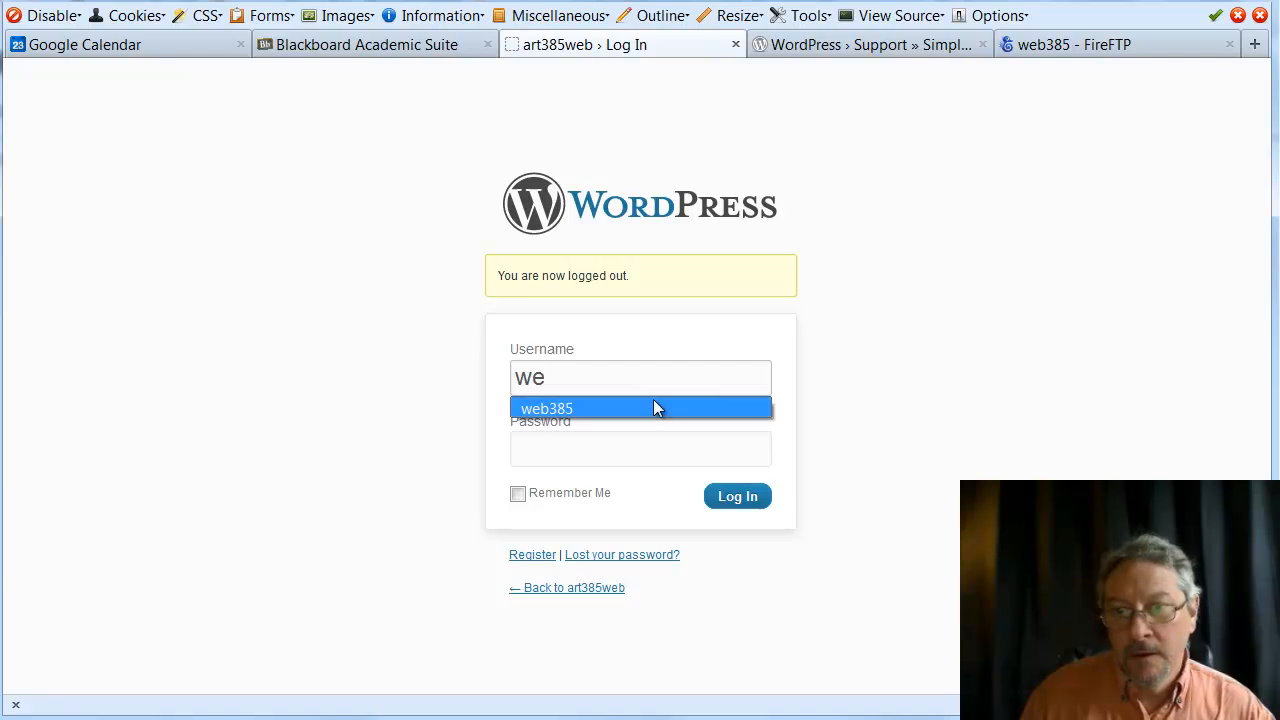
{"action": "left_click", "coordinate": [652, 406]}
{"action": "left_click", "coordinate": [729, 507]}
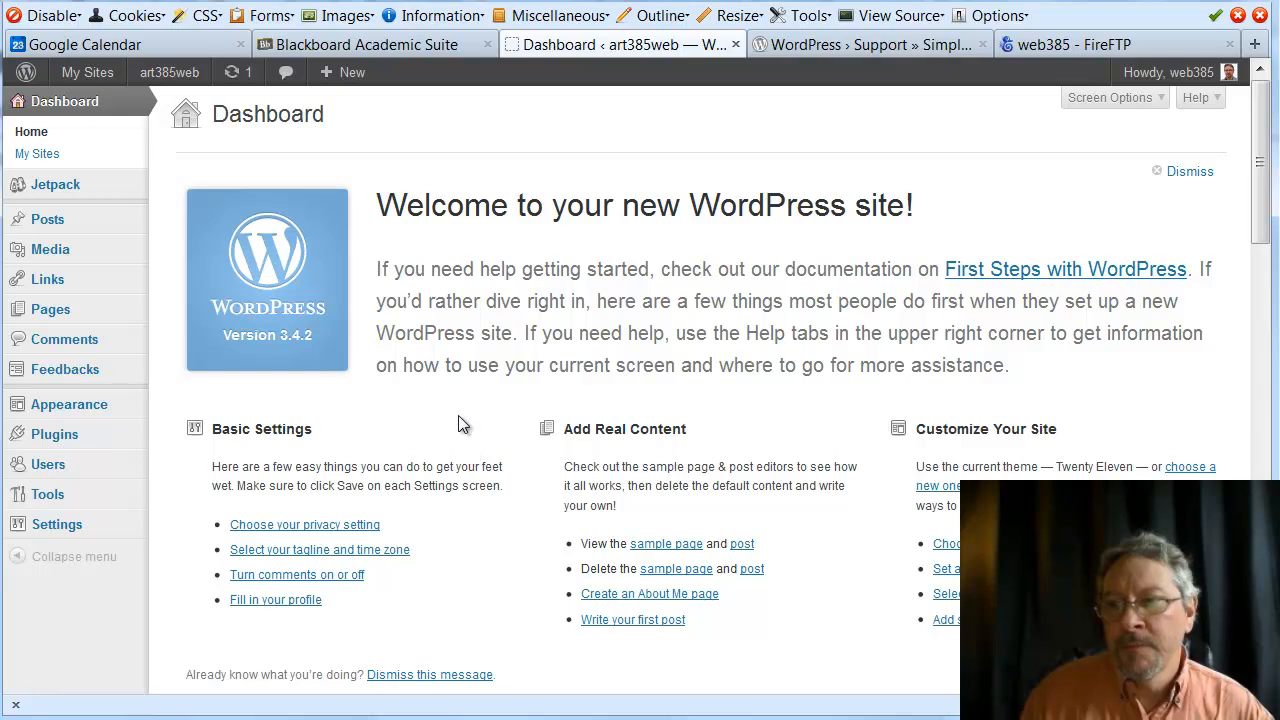
Open the Network Admin dashboard from the My Sites menu
{"action": "mouse_move", "coordinate": [68, 74]}
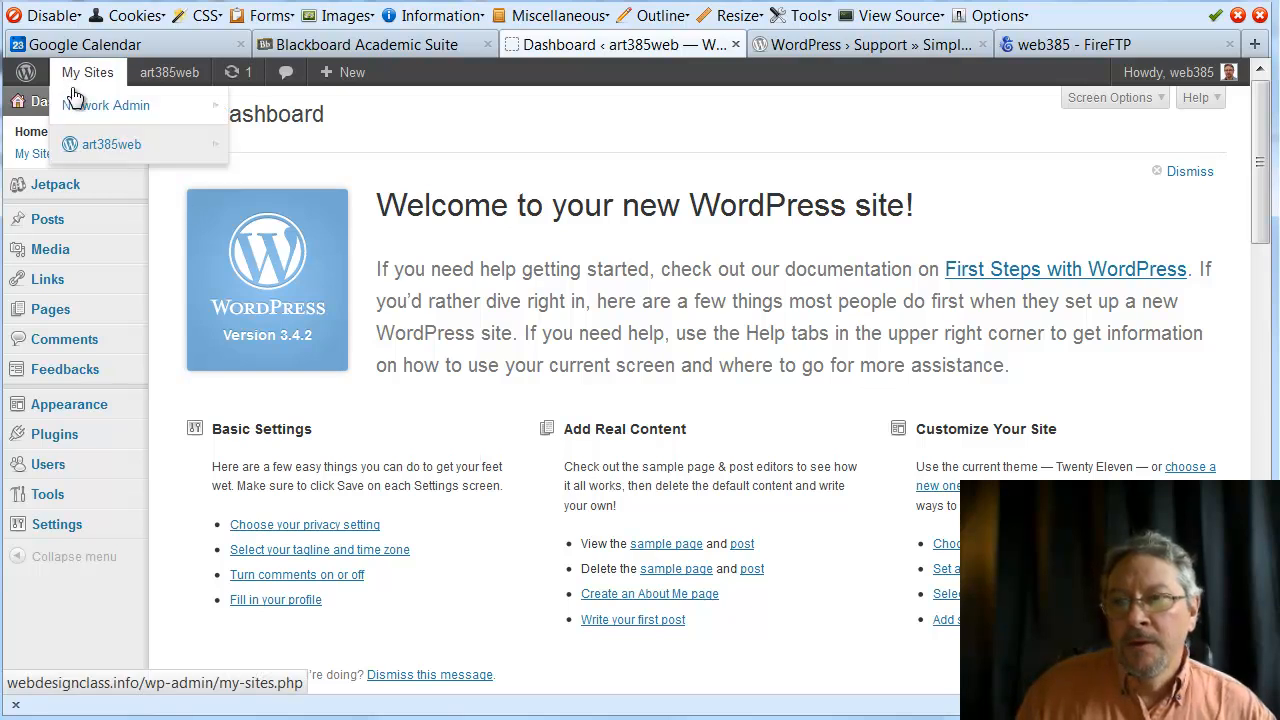
{"action": "mouse_move", "coordinate": [101, 150]}
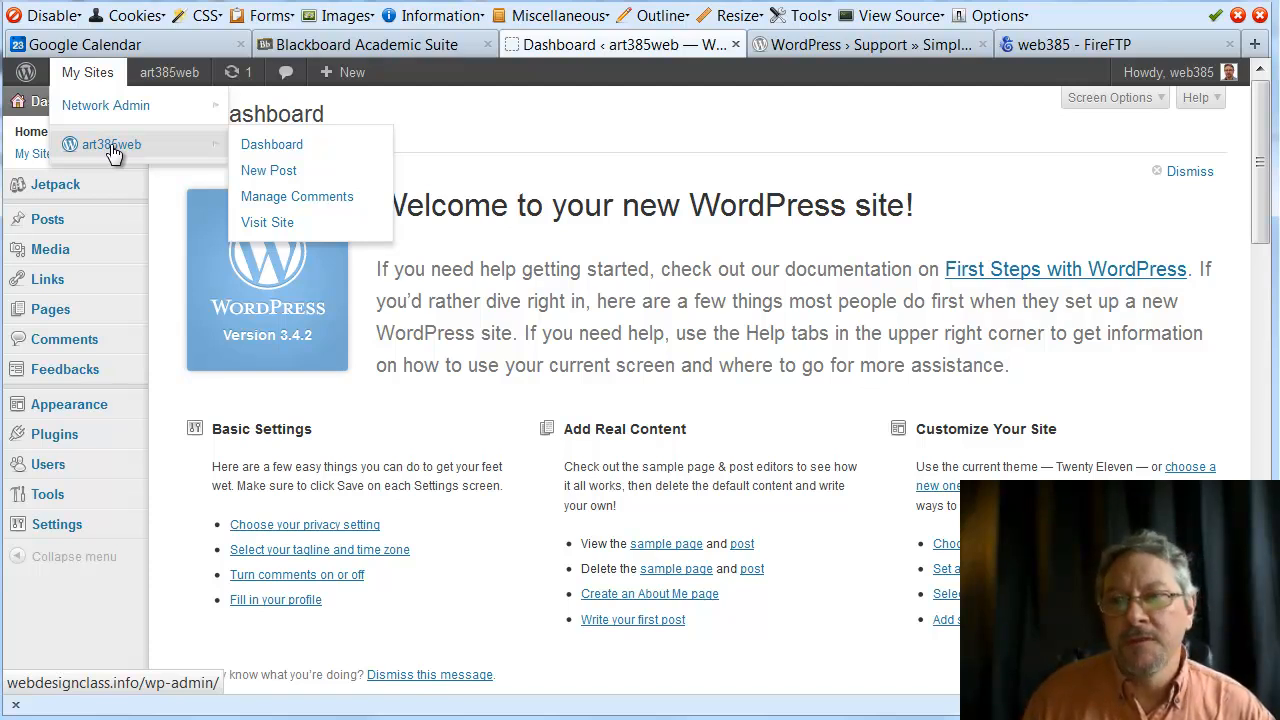
{"action": "mouse_move", "coordinate": [110, 113]}
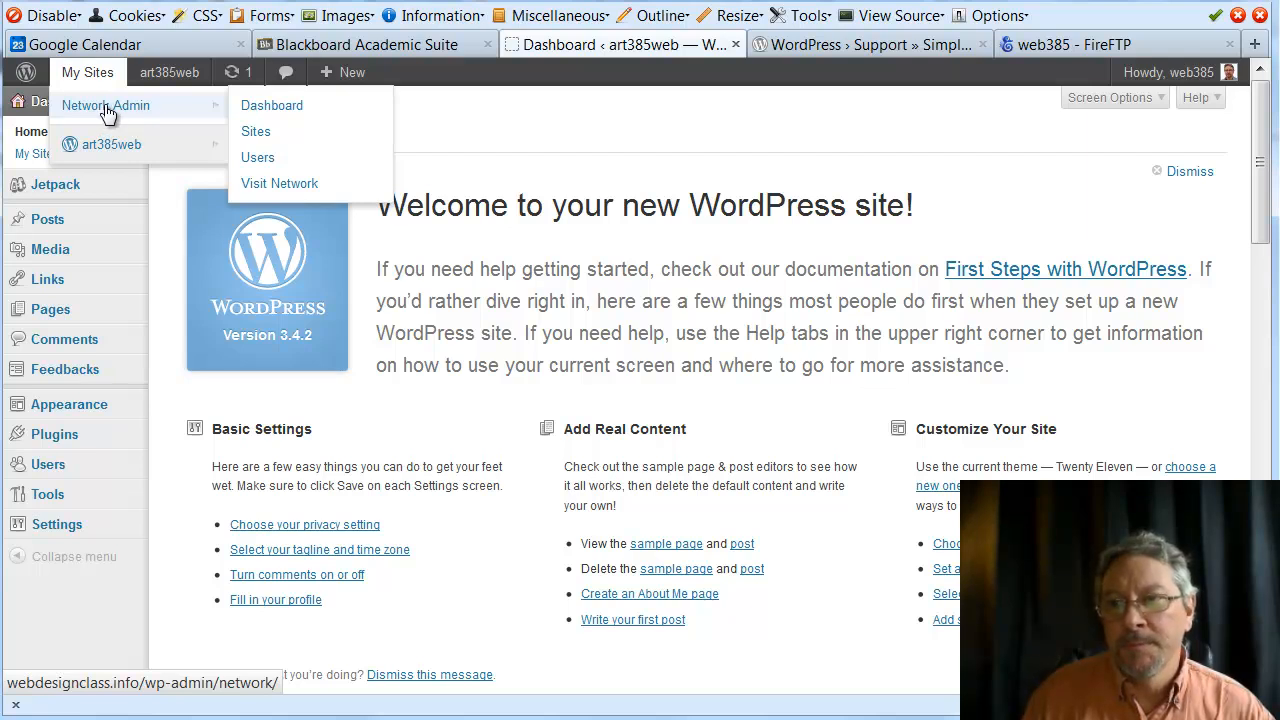
{"action": "left_click", "coordinate": [265, 112]}
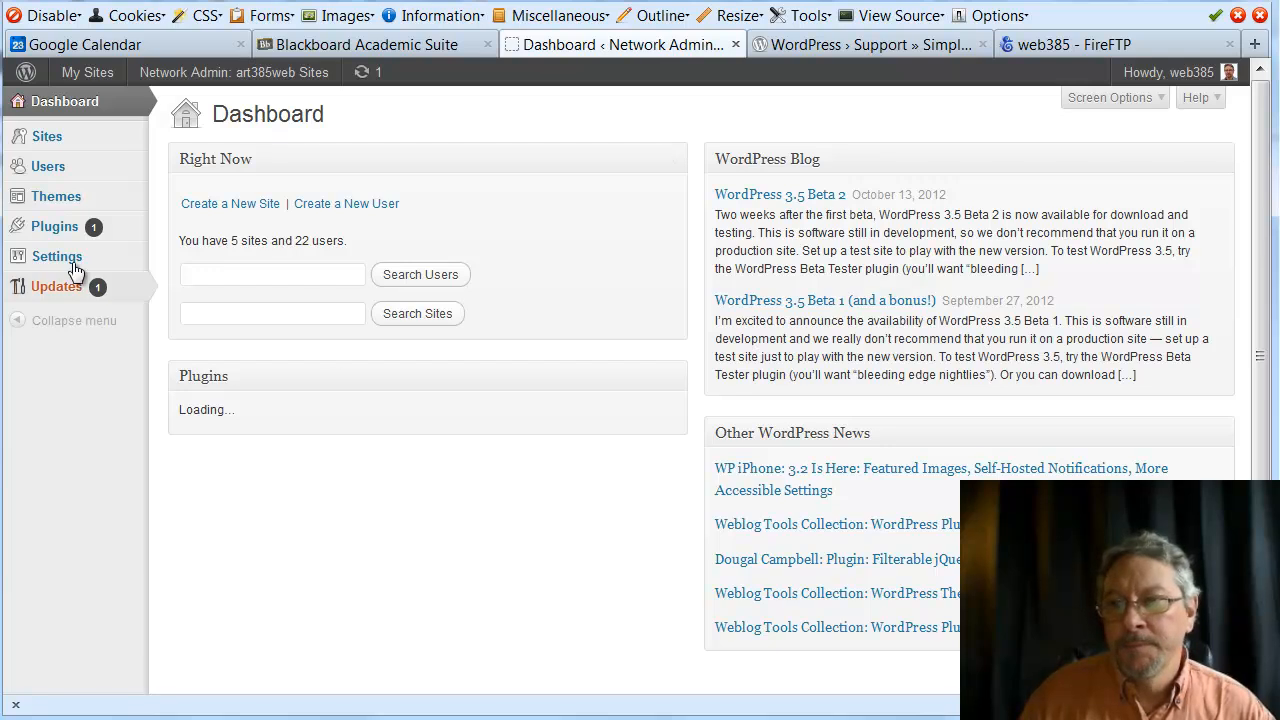
{"action": "mouse_move", "coordinate": [58, 230]}
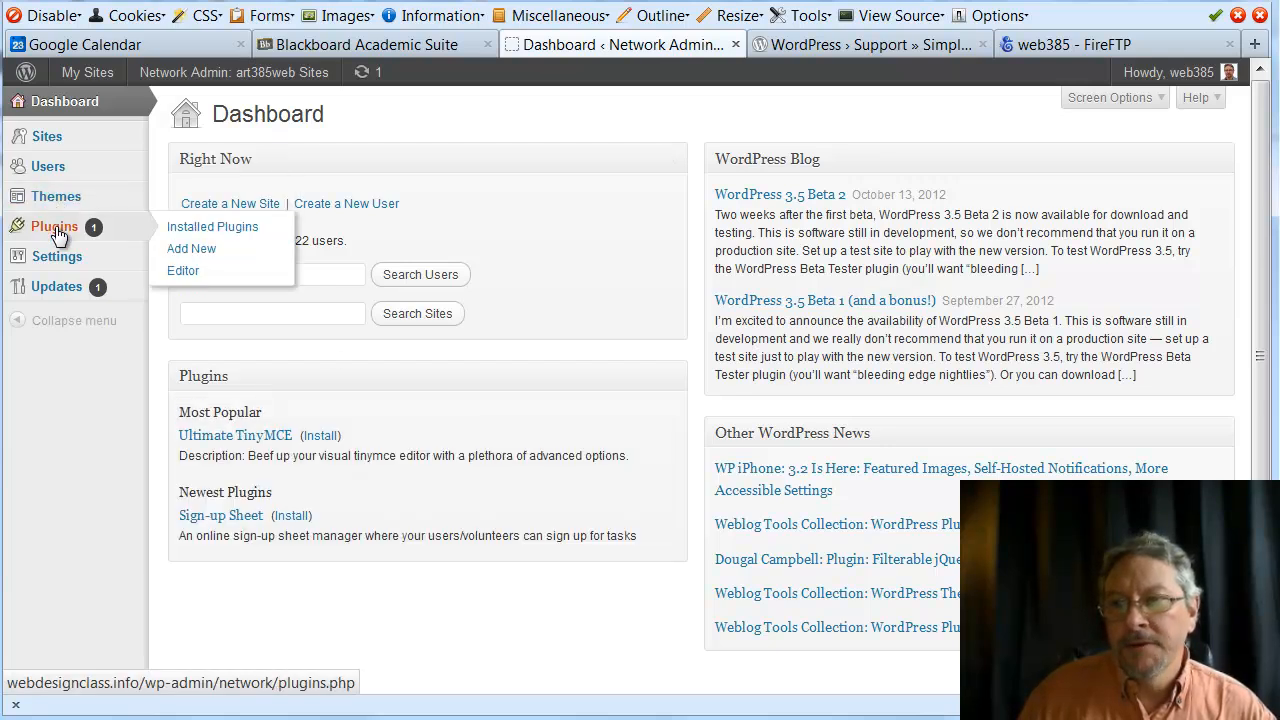
{"action": "left_click", "coordinate": [55, 230]}
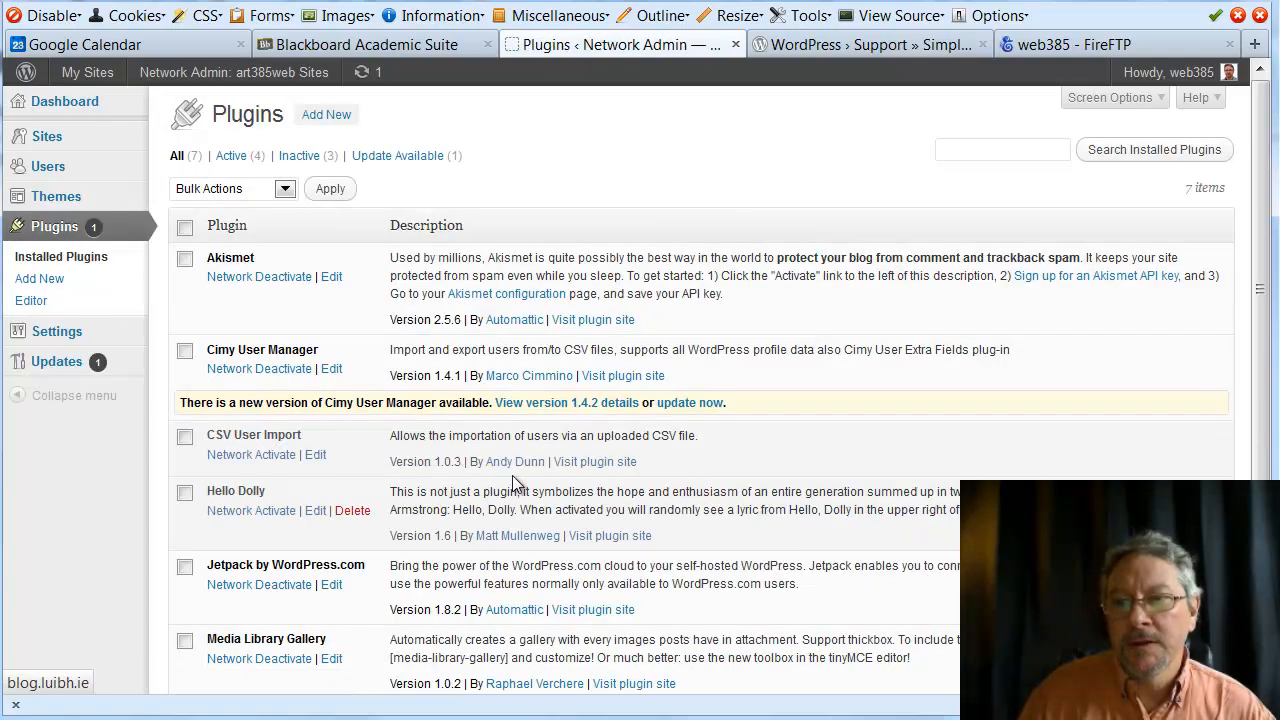
{"action": "scroll", "coordinate": [513, 480], "scroll_direction": "down", "scroll_amount": 5}
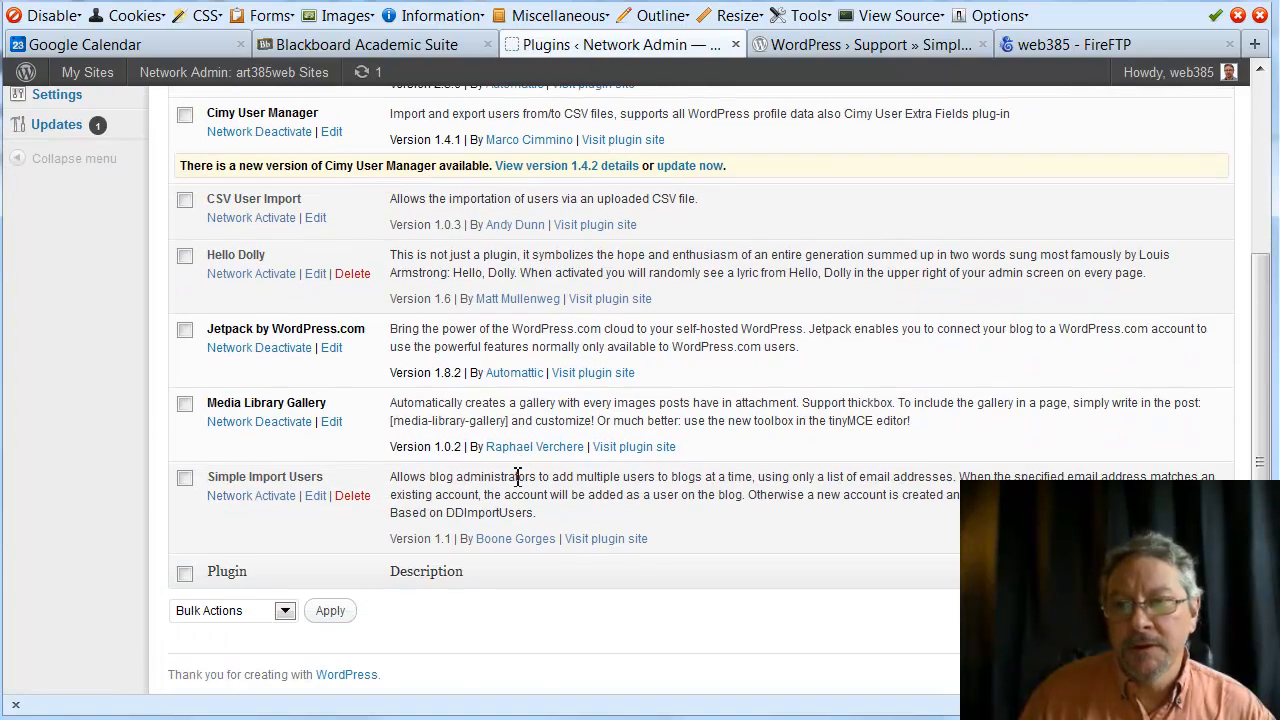
{"action": "scroll", "coordinate": [518, 476], "scroll_direction": "up", "scroll_amount": 5}
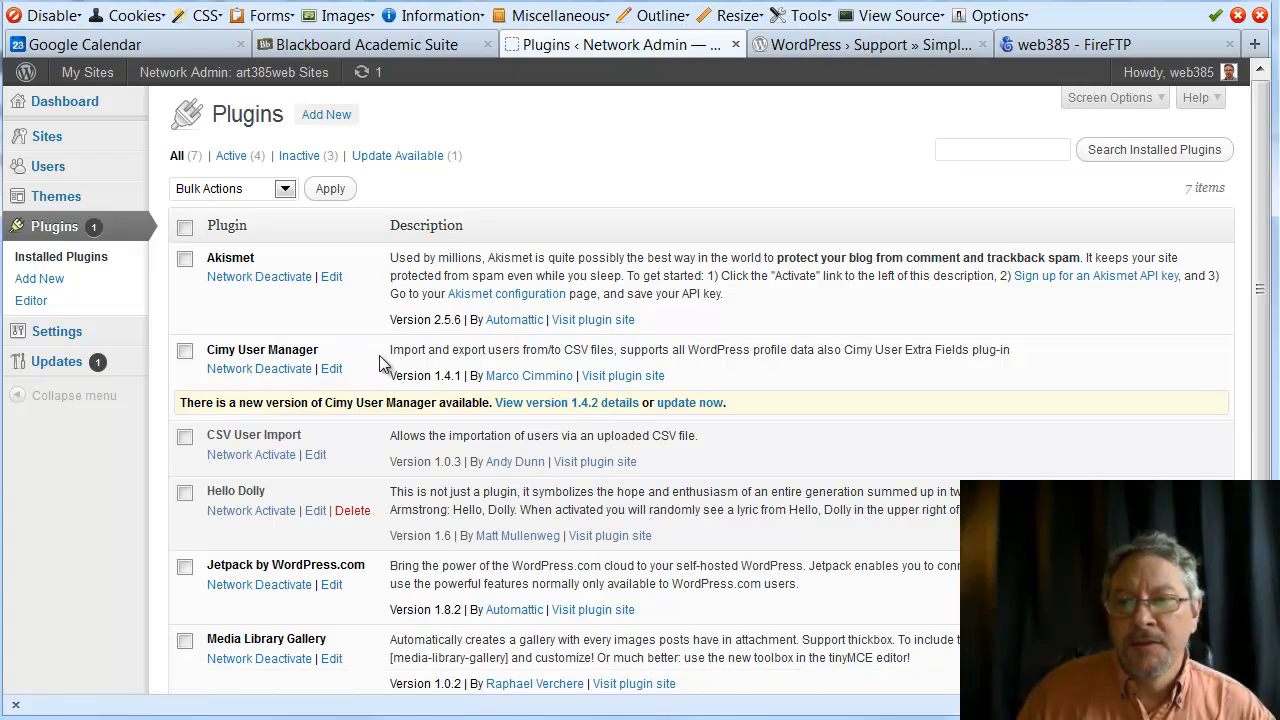
{"action": "scroll", "coordinate": [379, 355], "scroll_direction": "down", "scroll_amount": 4}
{"action": "scroll", "coordinate": [228, 165], "scroll_direction": "up", "scroll_amount": 2}
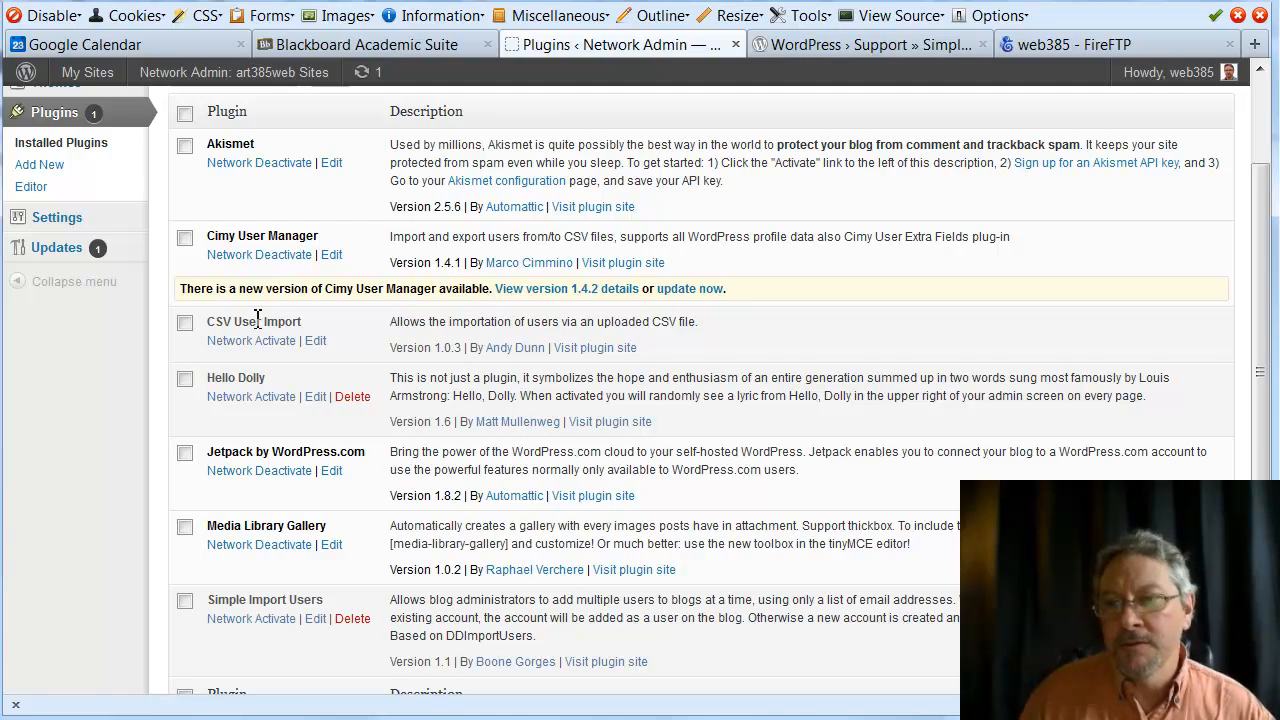
Network-deactivate the Cimy User Manager plugin
{"action": "left_click", "coordinate": [276, 258]}
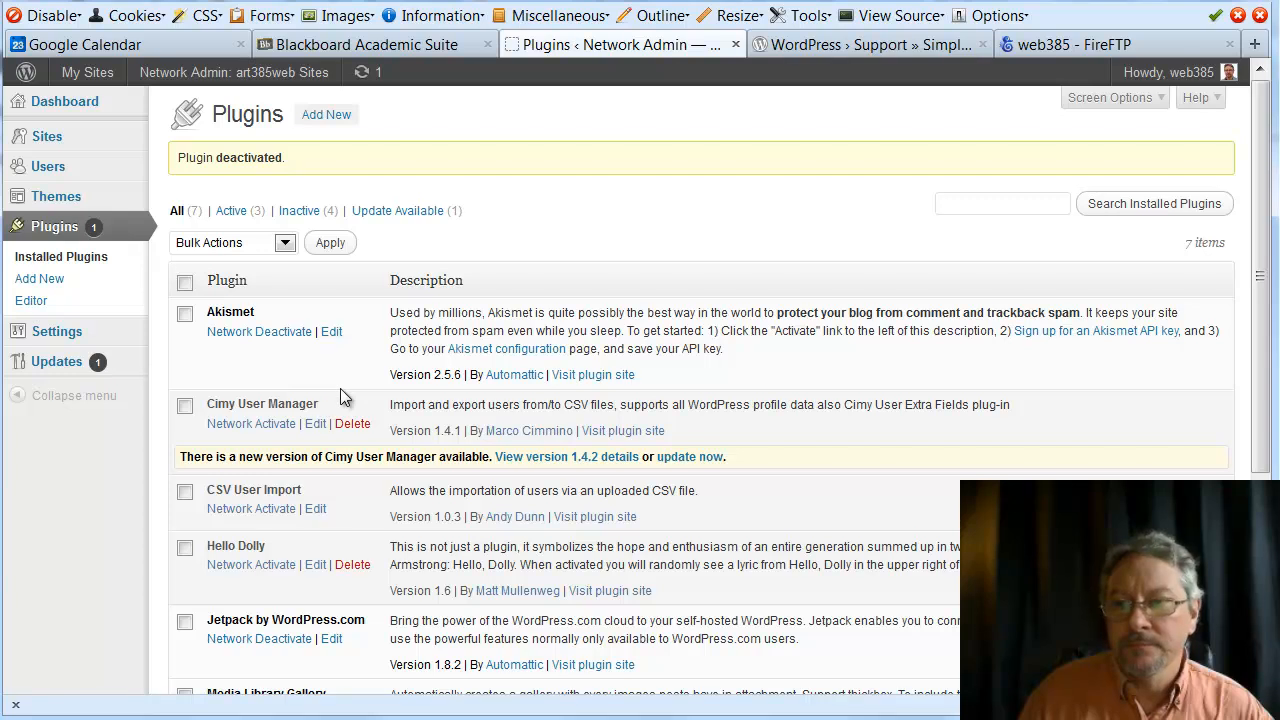
{"action": "scroll", "coordinate": [340, 388], "scroll_direction": "down", "scroll_amount": 5}
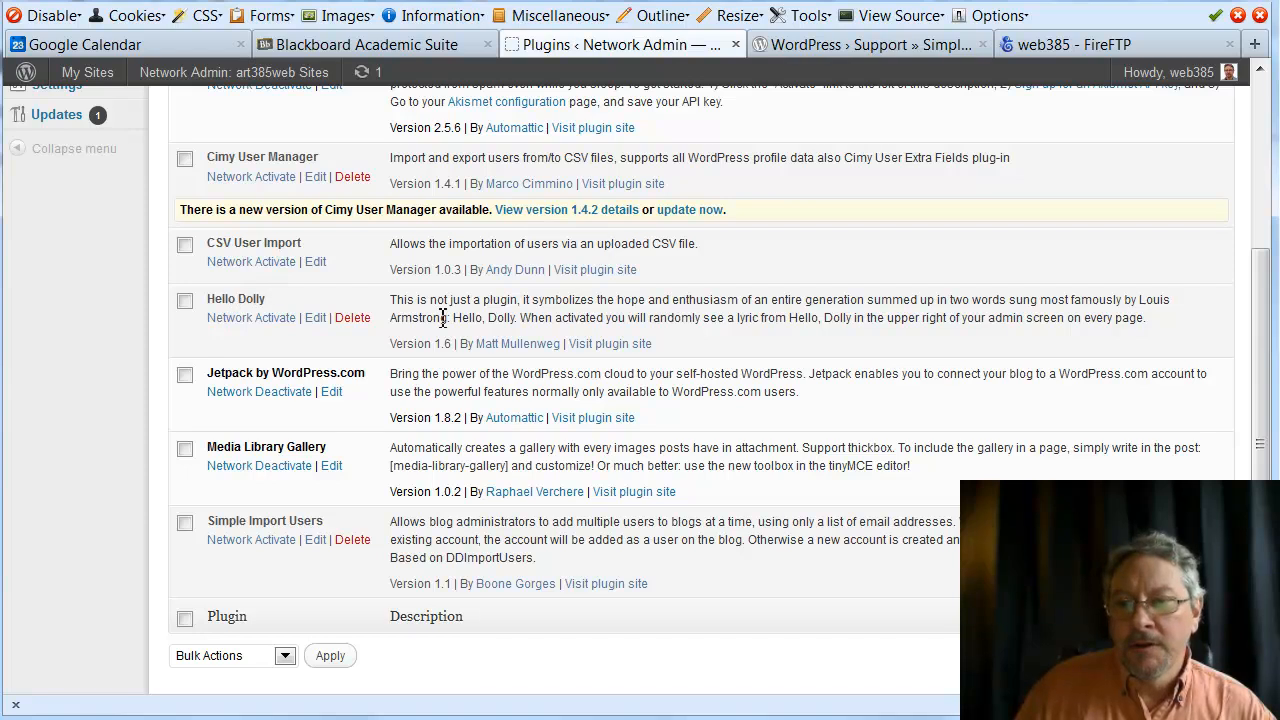
{"action": "scroll", "coordinate": [443, 318], "scroll_direction": "down", "scroll_amount": 1}
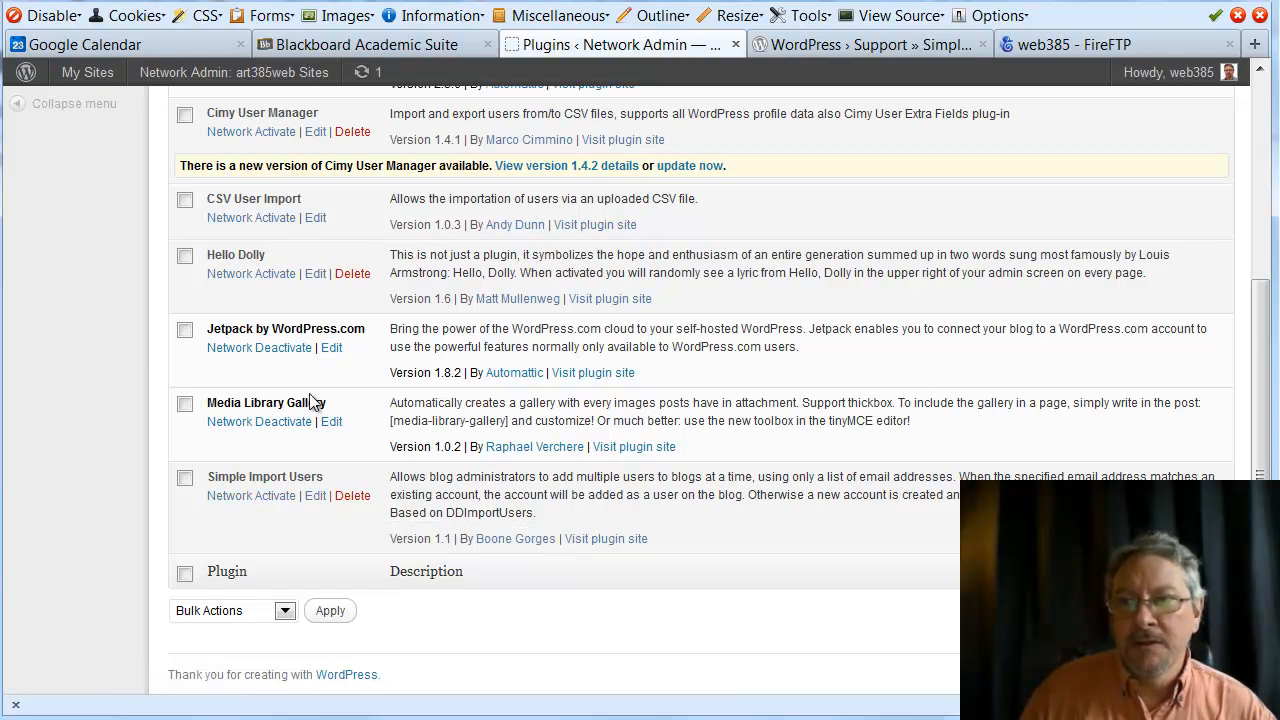
Network-activate Simple Import Users, bringing active plugins to 4 of 7
{"action": "left_click", "coordinate": [257, 506]}
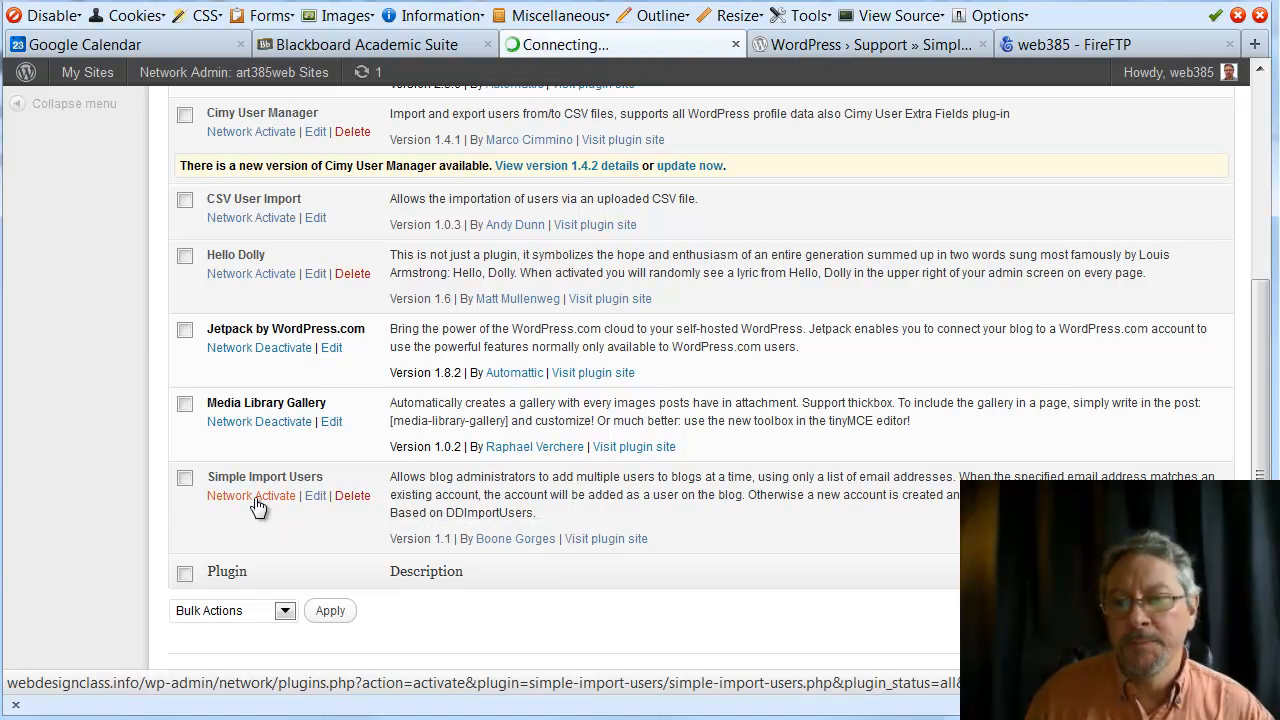
{"action": "scroll", "coordinate": [400, 560], "scroll_direction": "down", "scroll_amount": 1}
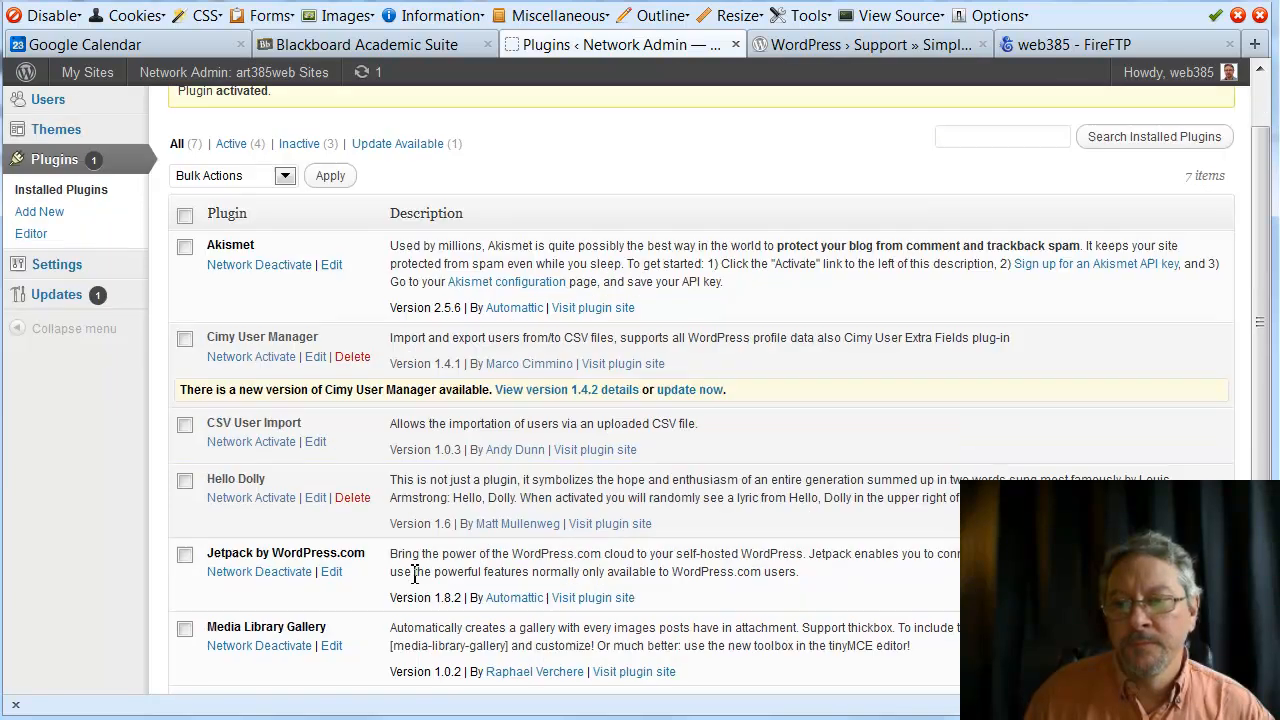
{"action": "scroll", "coordinate": [415, 573], "scroll_direction": "down", "scroll_amount": 3}
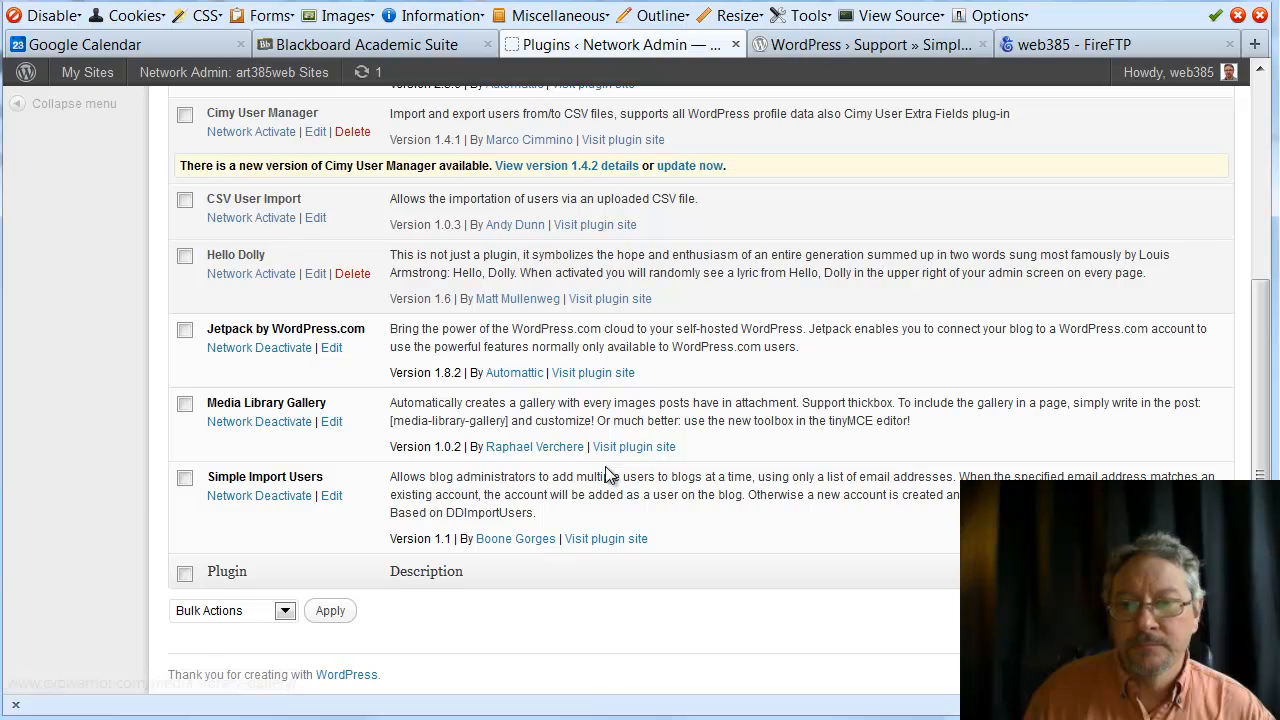
{"action": "scroll", "coordinate": [605, 466], "scroll_direction": "up", "scroll_amount": 4}
{"action": "mouse_move", "coordinate": [87, 80]}
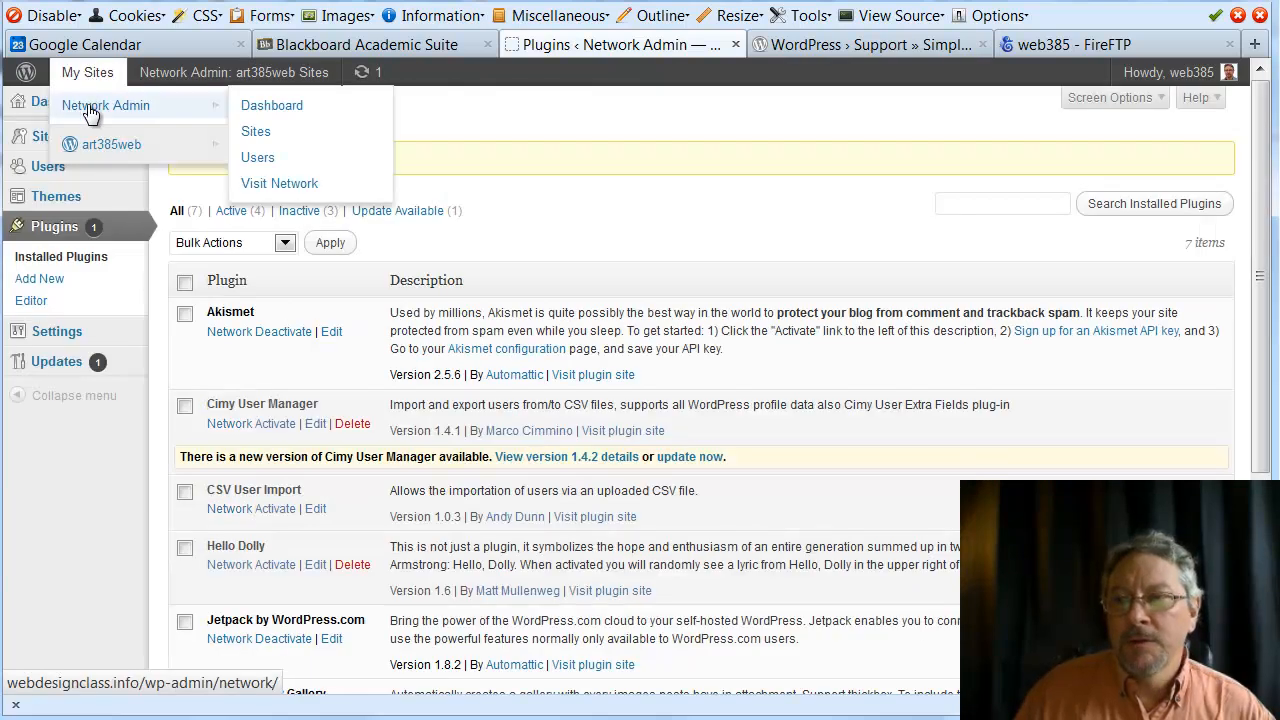
Log out of the network admin account and sign back in as the class user with saved credentials
{"action": "mouse_move", "coordinate": [102, 146]}
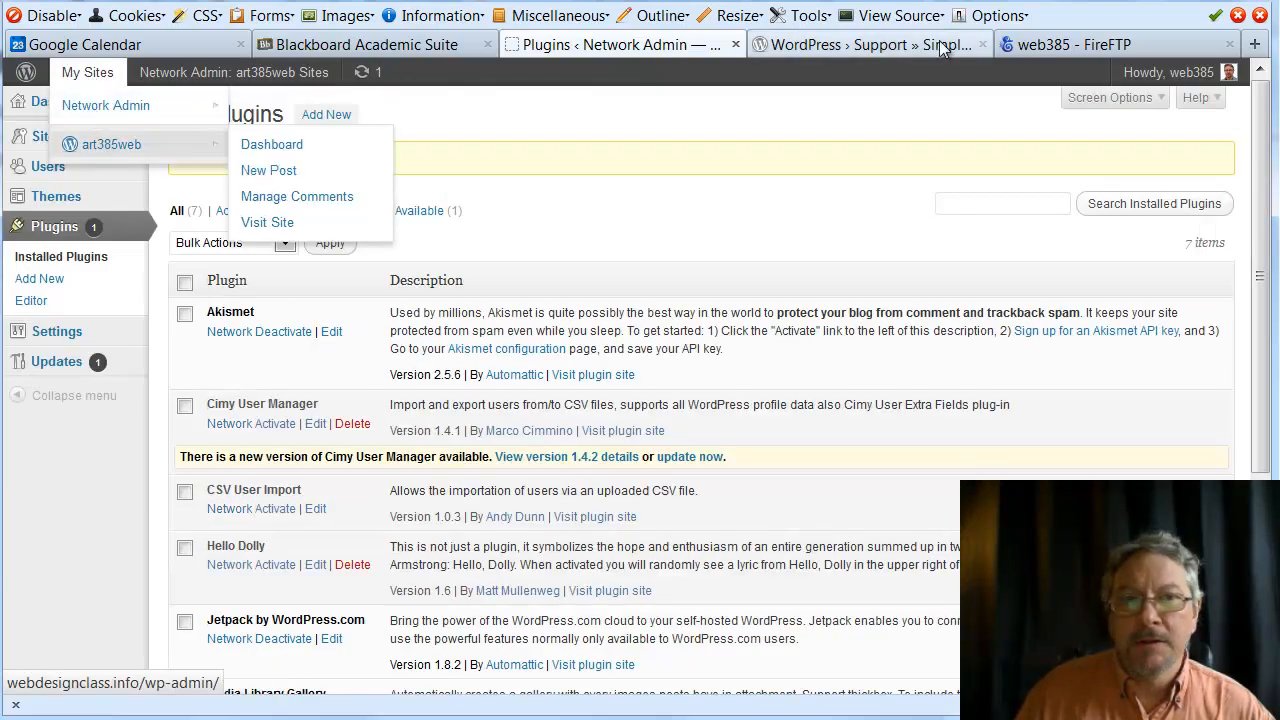
{"action": "mouse_move", "coordinate": [1150, 72]}
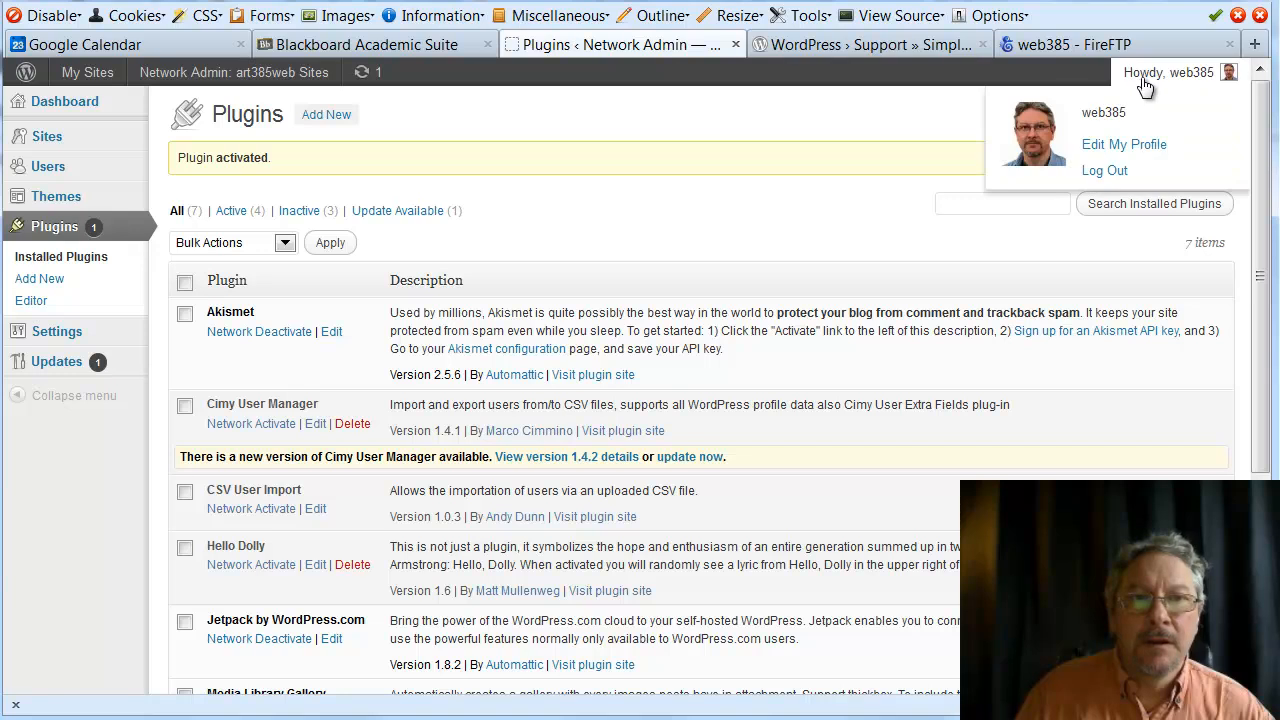
{"action": "left_click", "coordinate": [1097, 175]}
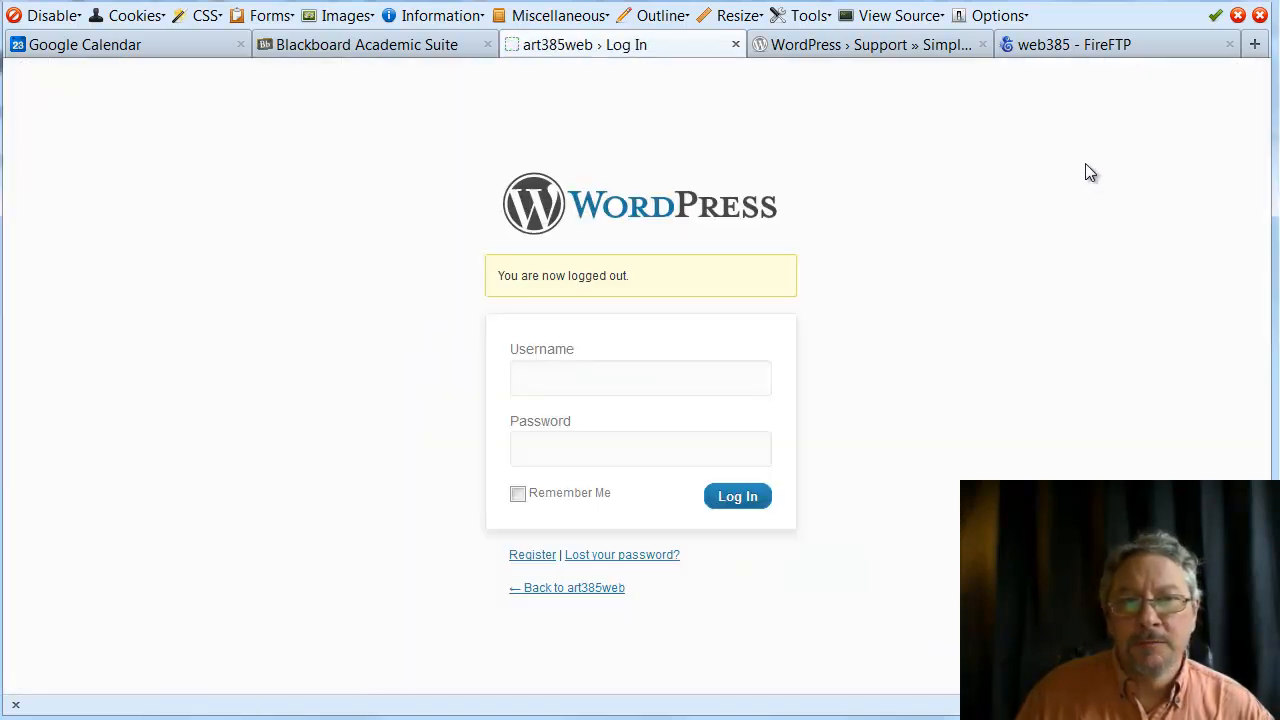
{"action": "left_click", "coordinate": [655, 388]}
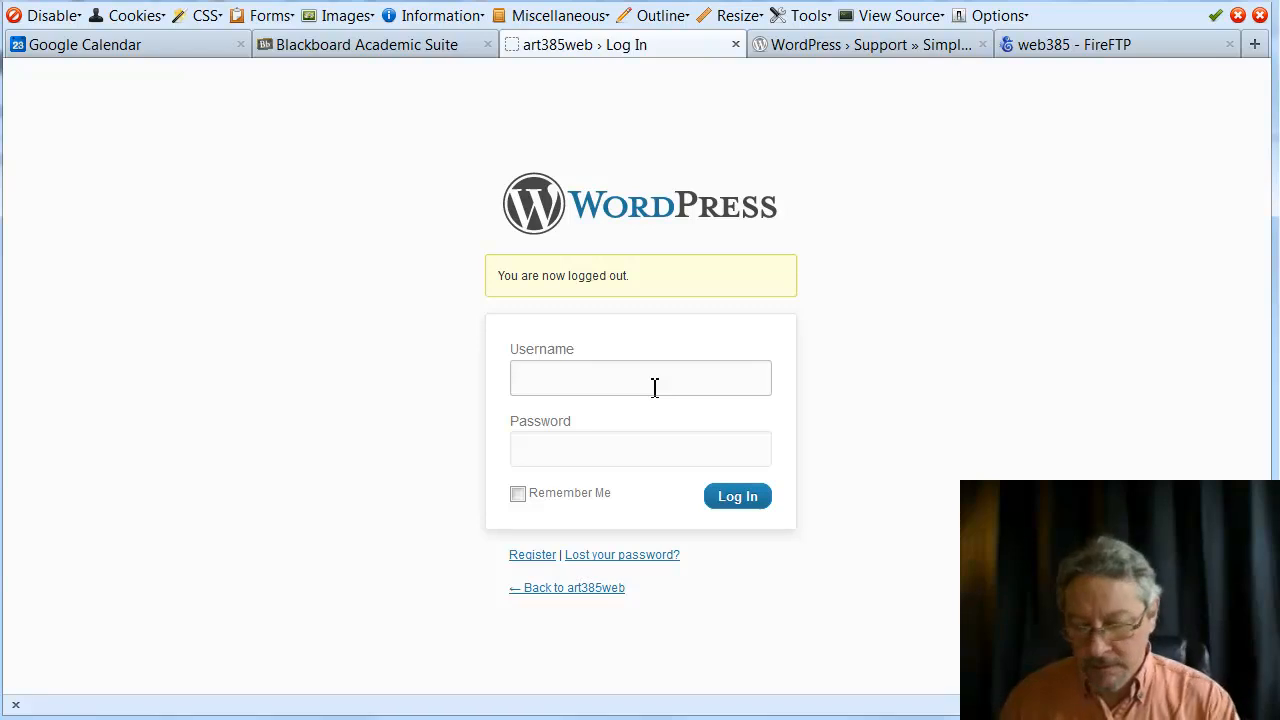
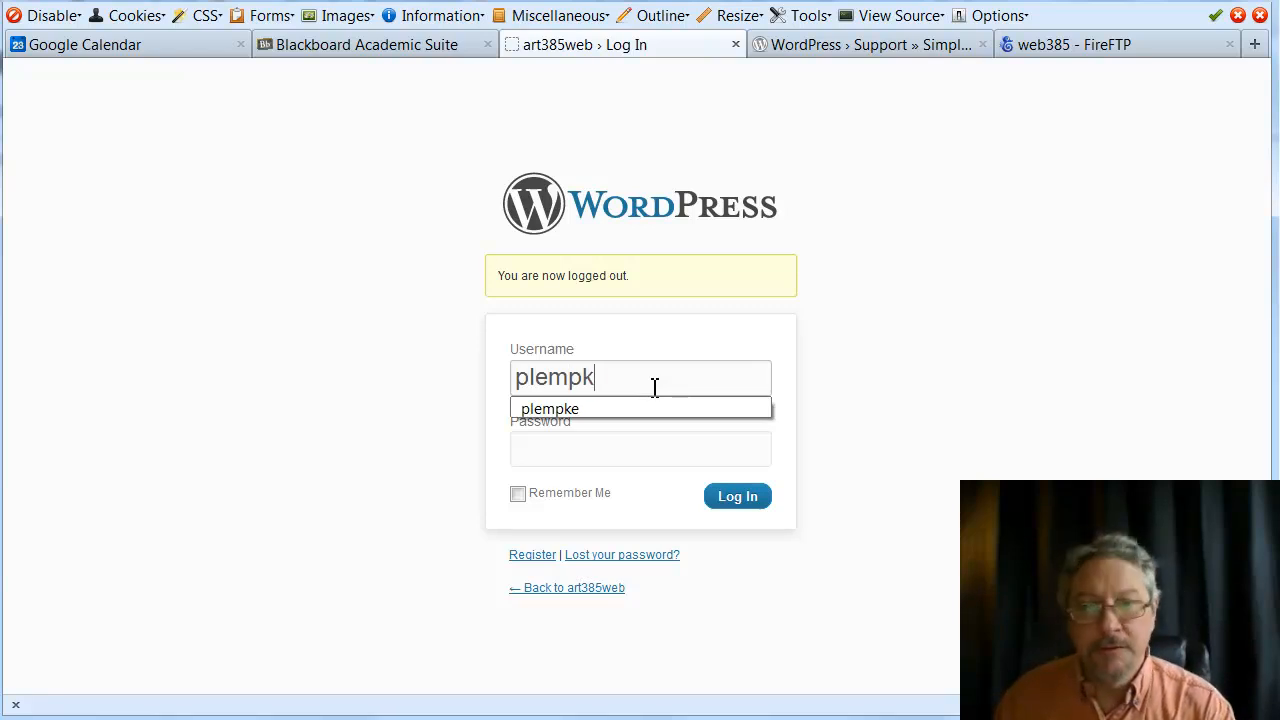
{"action": "left_click", "coordinate": [629, 402]}
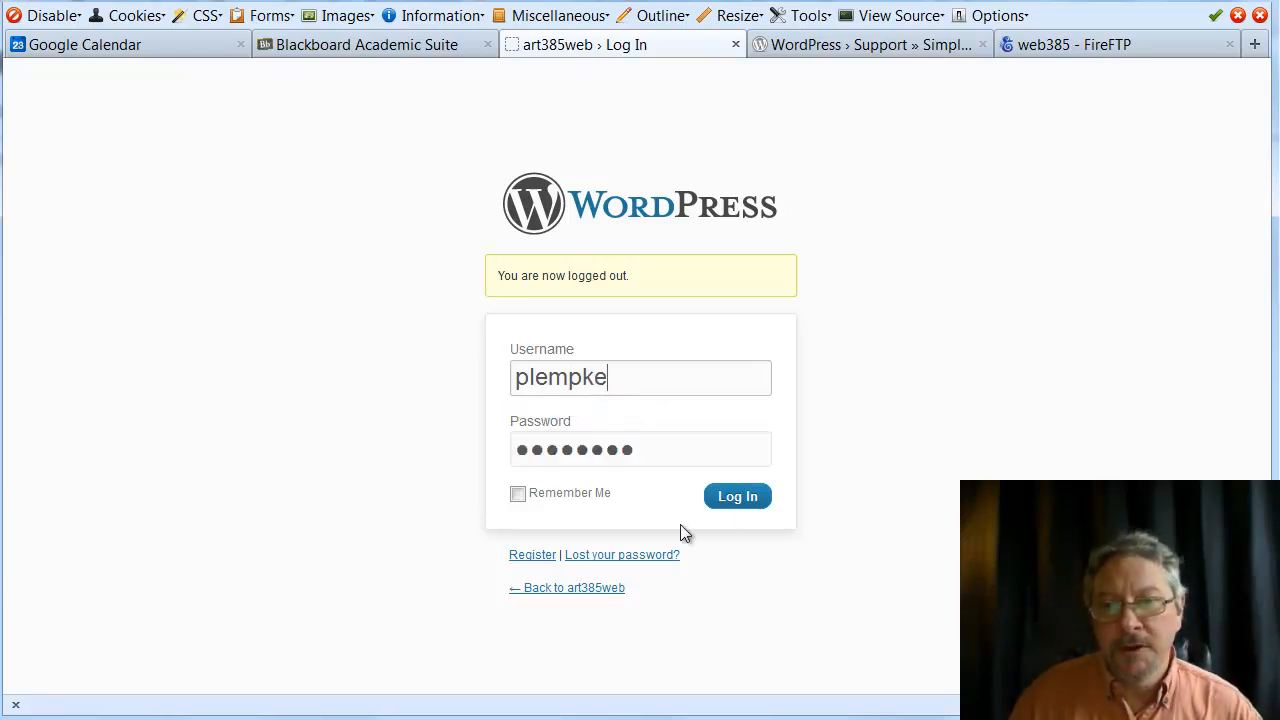
{"action": "left_click", "coordinate": [739, 502]}
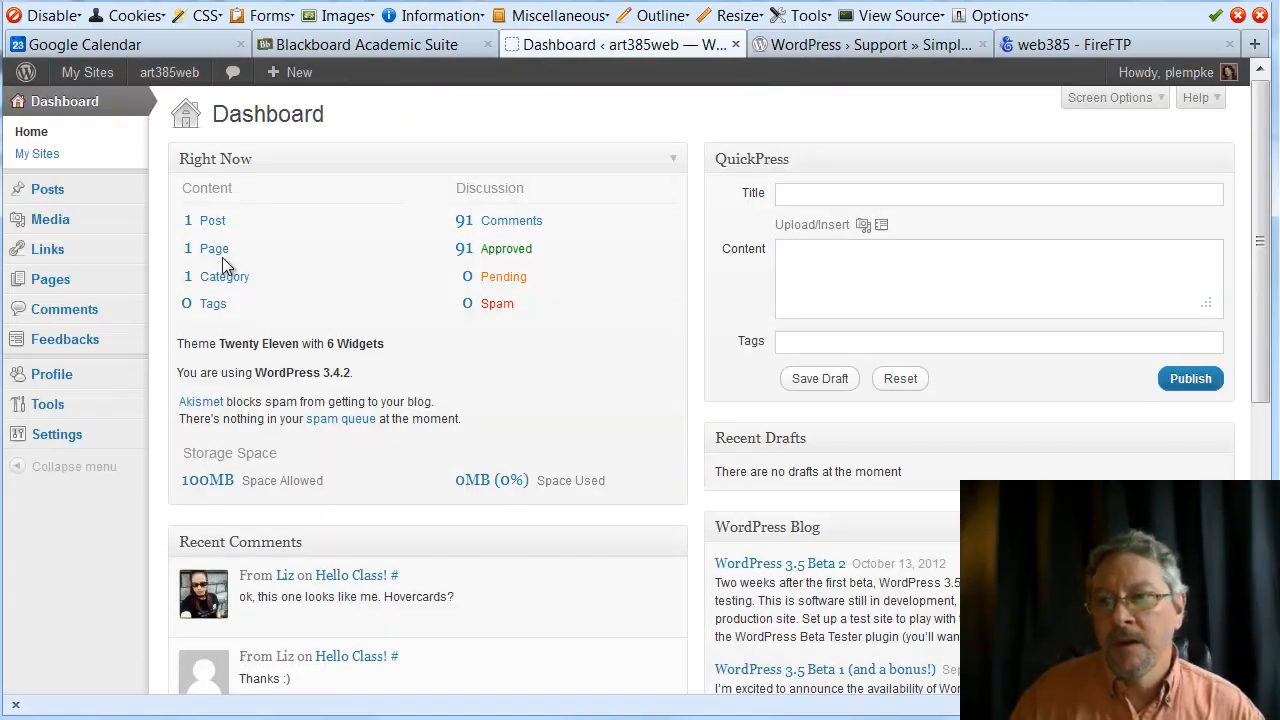
Go to the DIGITAO dashboard and open Tools > Import Users, the Simple Import Users screen
{"action": "mouse_move", "coordinate": [75, 133]}
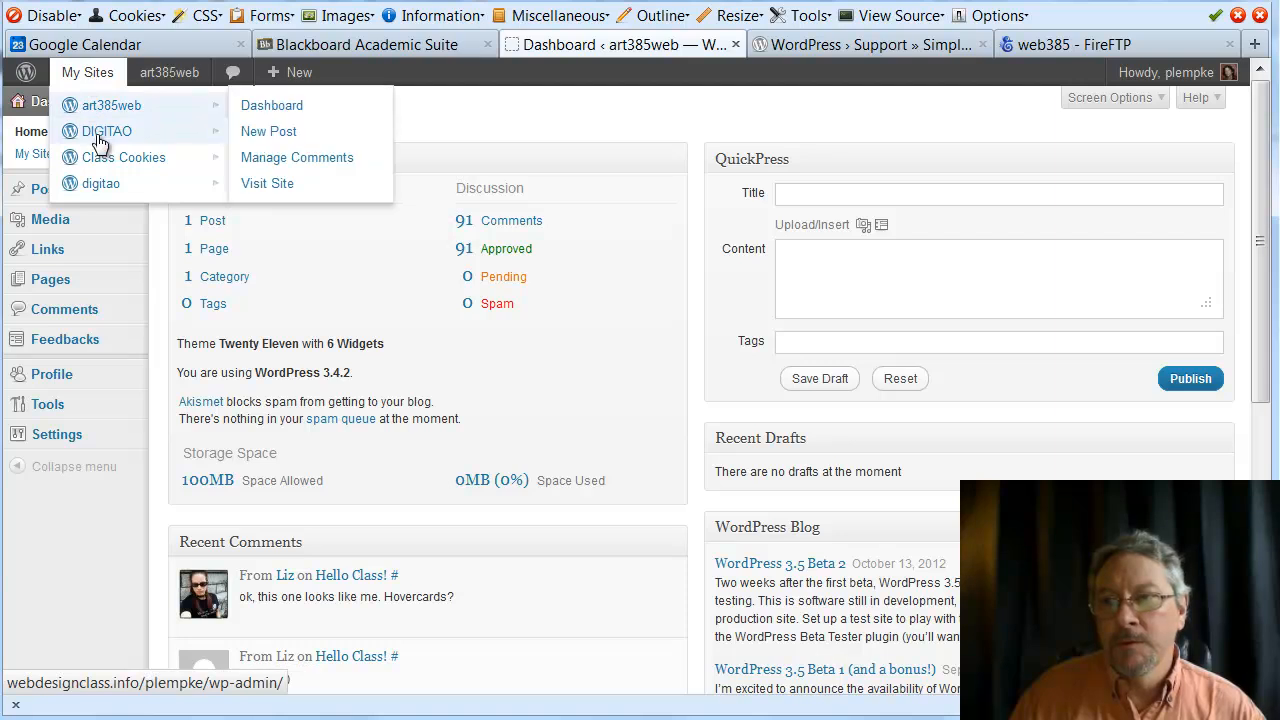
{"action": "left_click", "coordinate": [292, 140]}
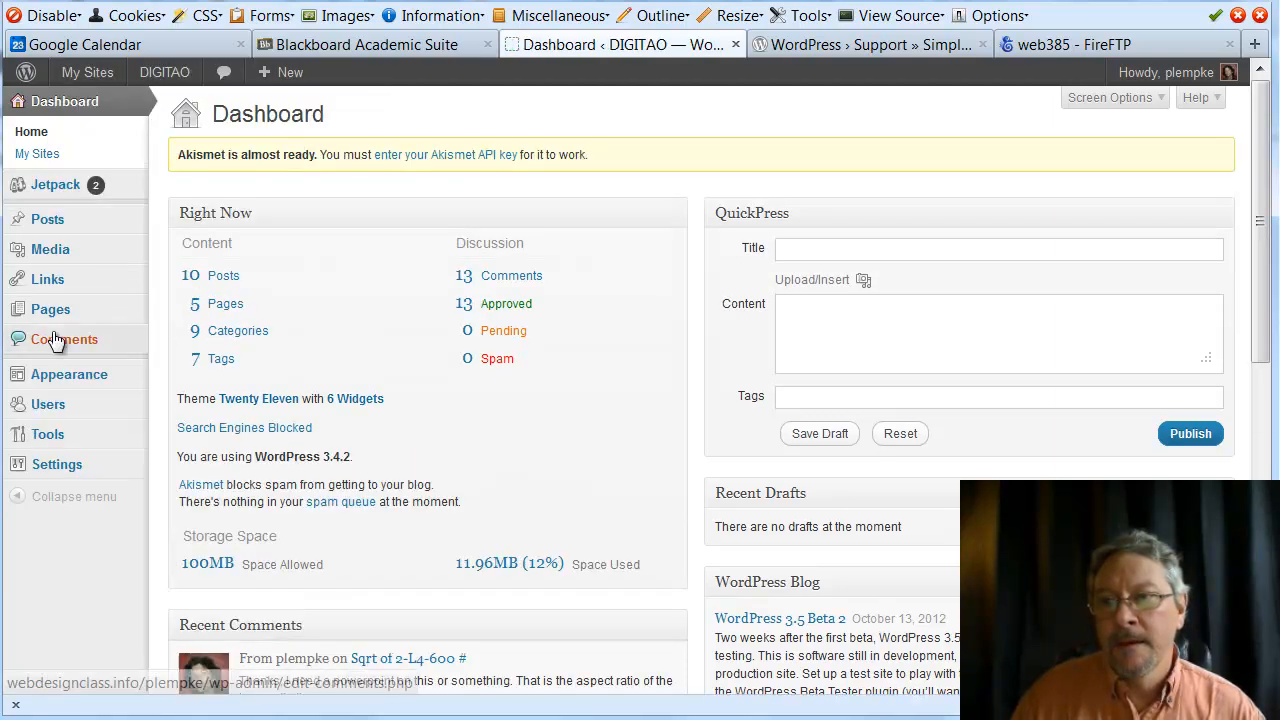
{"action": "left_click", "coordinate": [50, 412]}
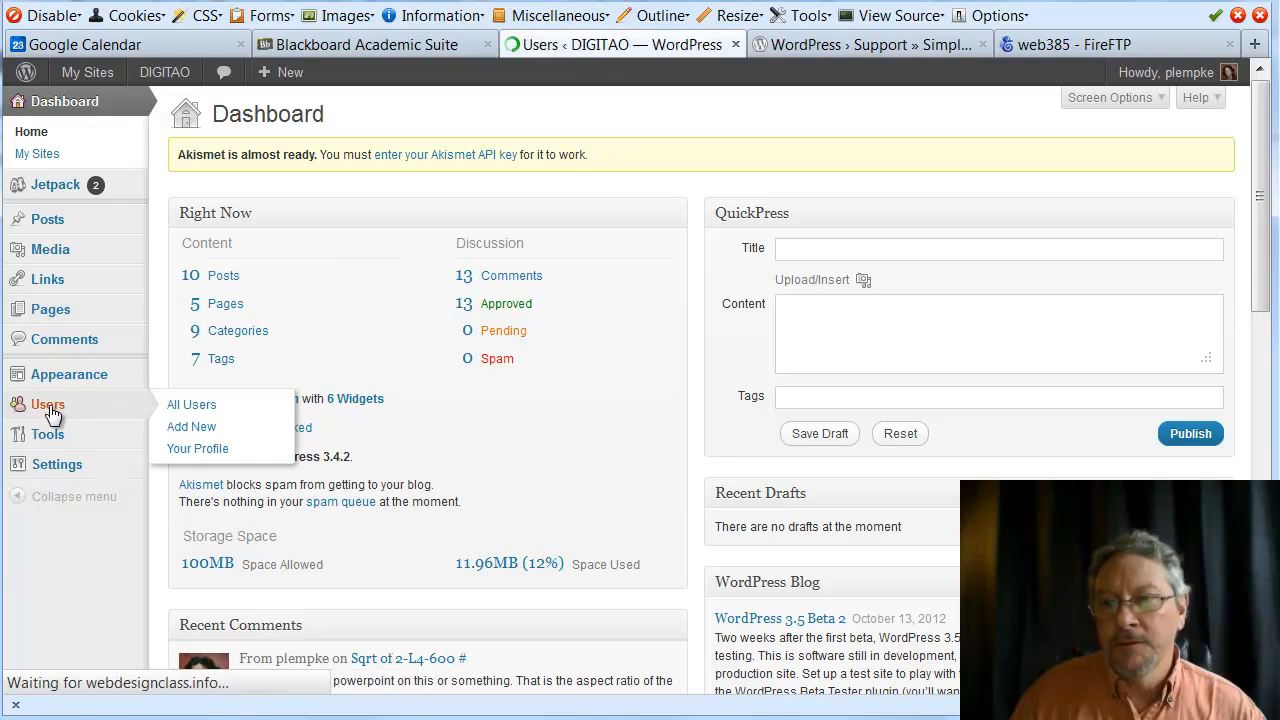
{"action": "left_click", "coordinate": [72, 456]}
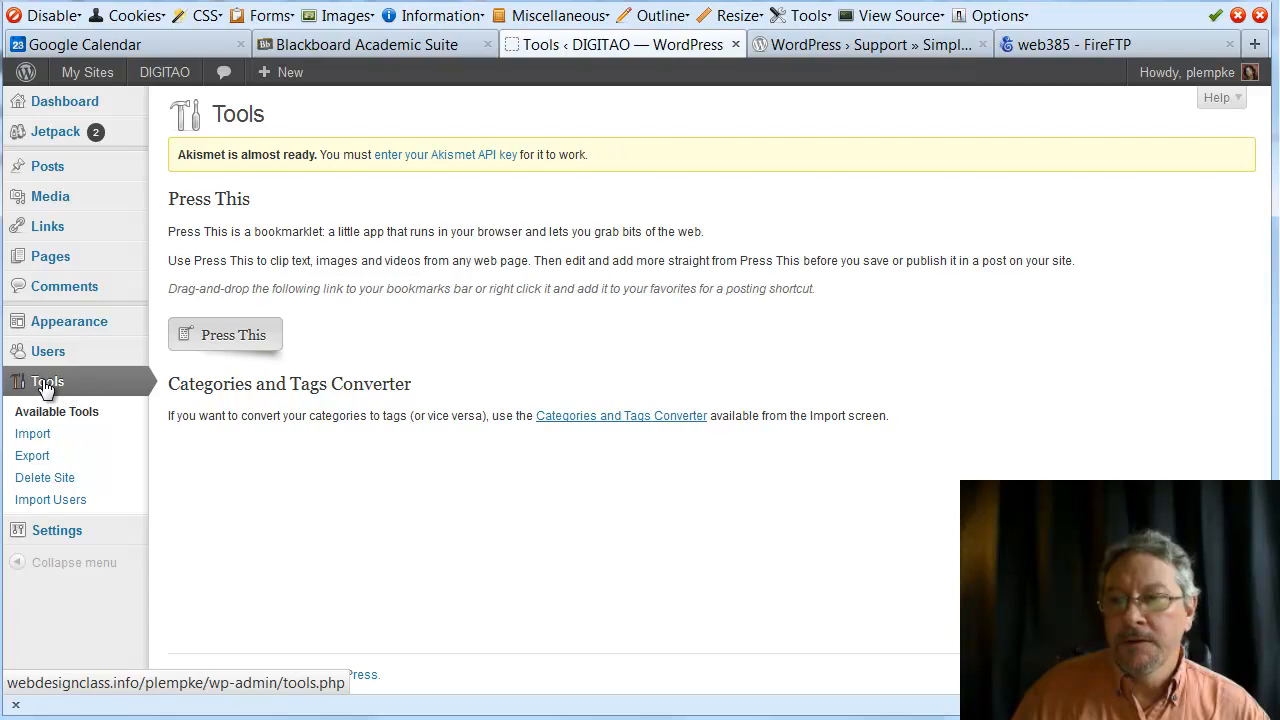
{"action": "left_click", "coordinate": [34, 434]}
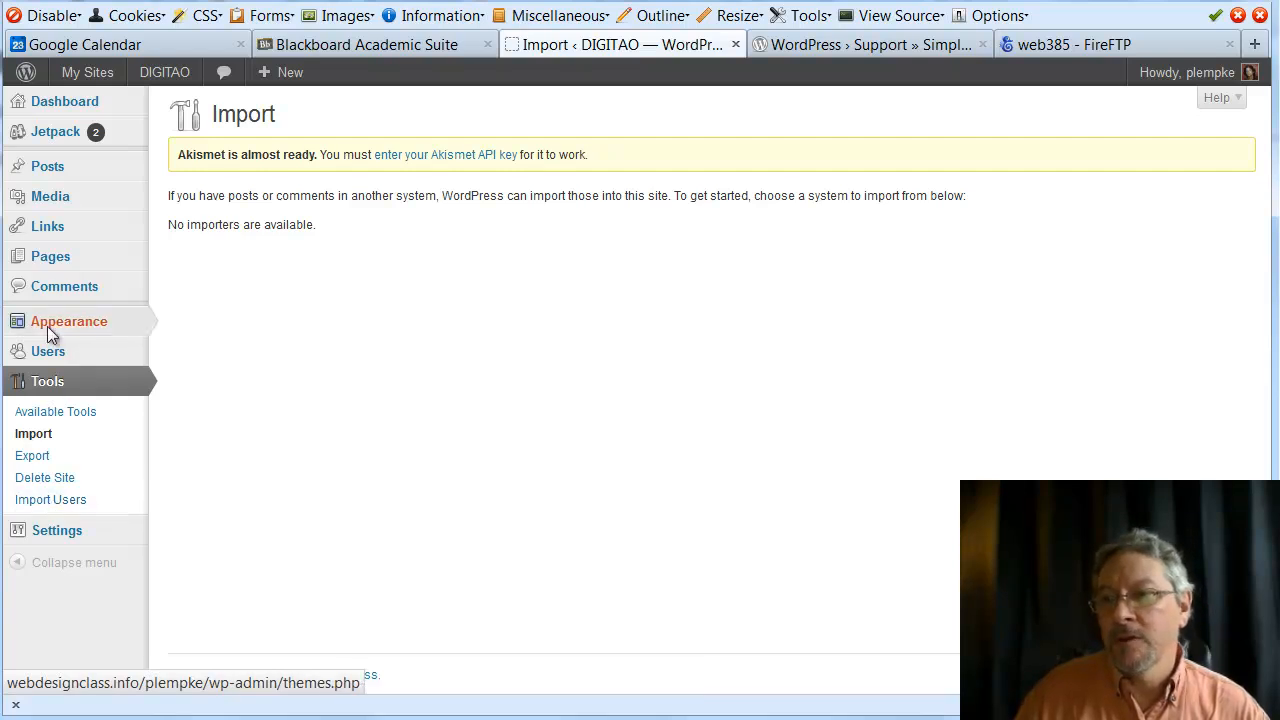
{"action": "left_click", "coordinate": [58, 502]}
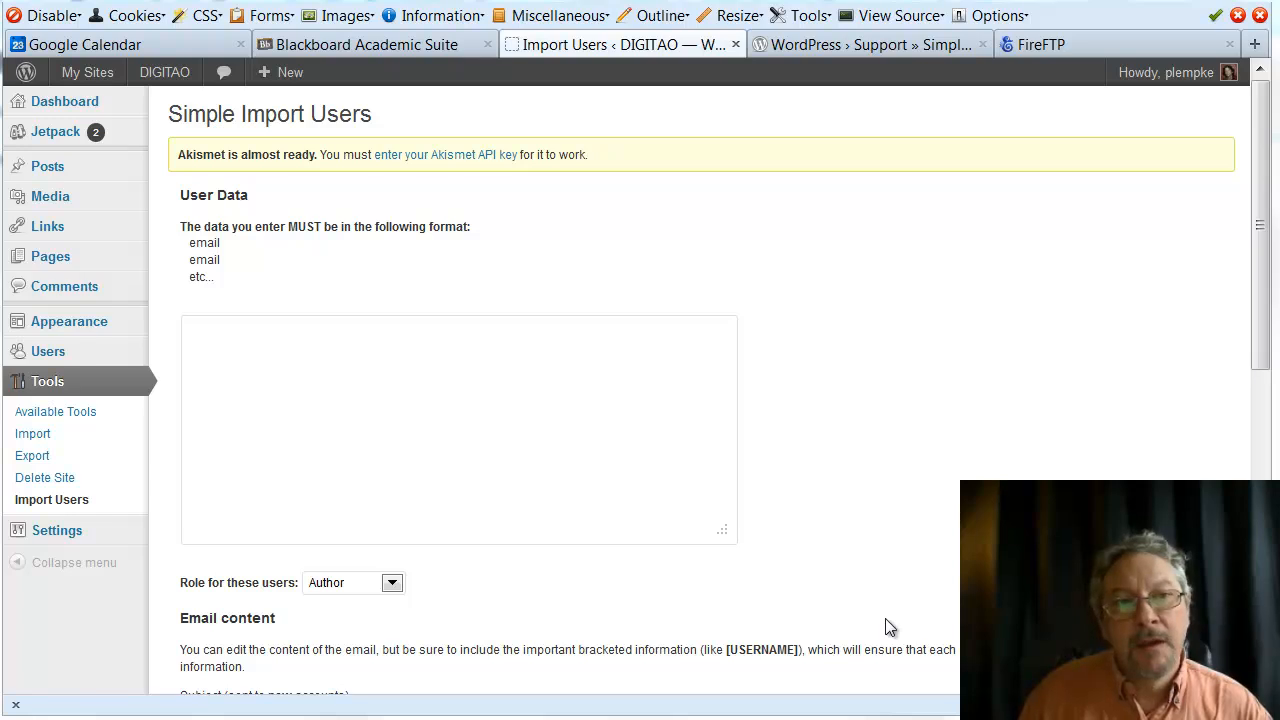
Paste the 20 student emails into User Data and set their role to Subscriber
{"action": "left_click", "coordinate": [261, 364]}
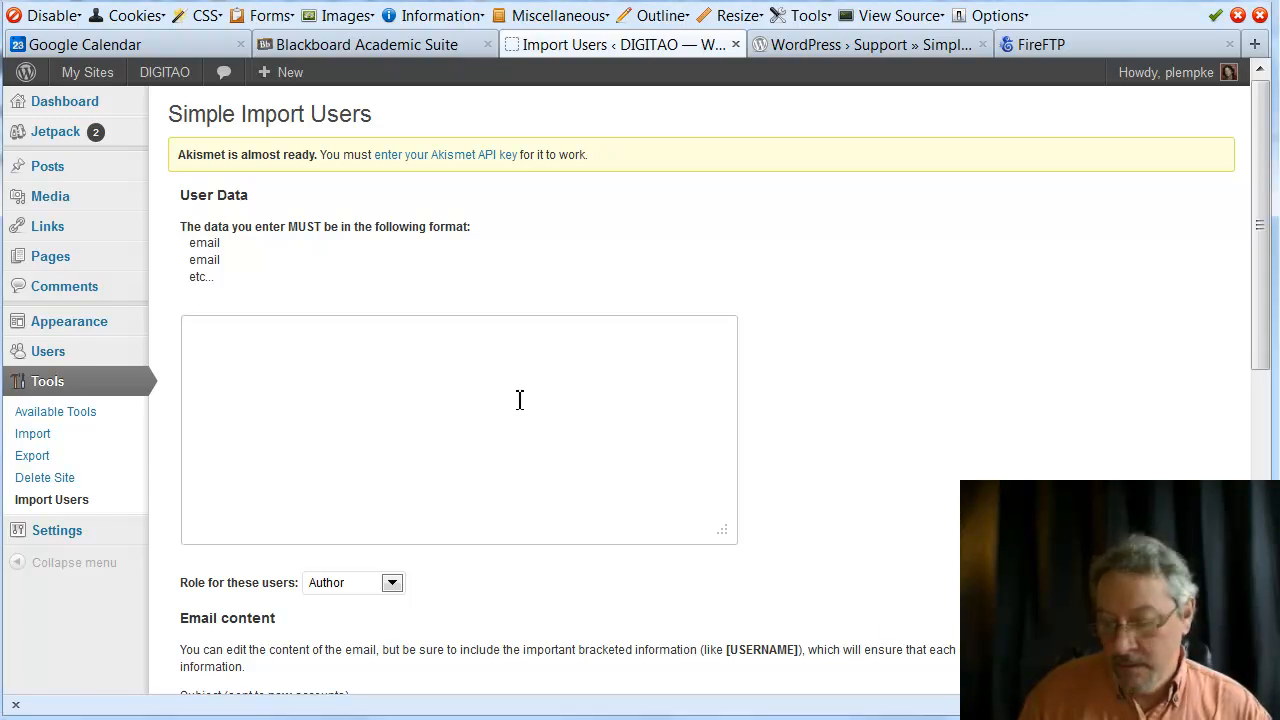
{"action": "key", "text": "ctrl+v"}
{"action": "left_click_drag", "start_coordinate": [724, 449], "coordinate": [722, 509]}
{"action": "left_click", "coordinate": [392, 583]}
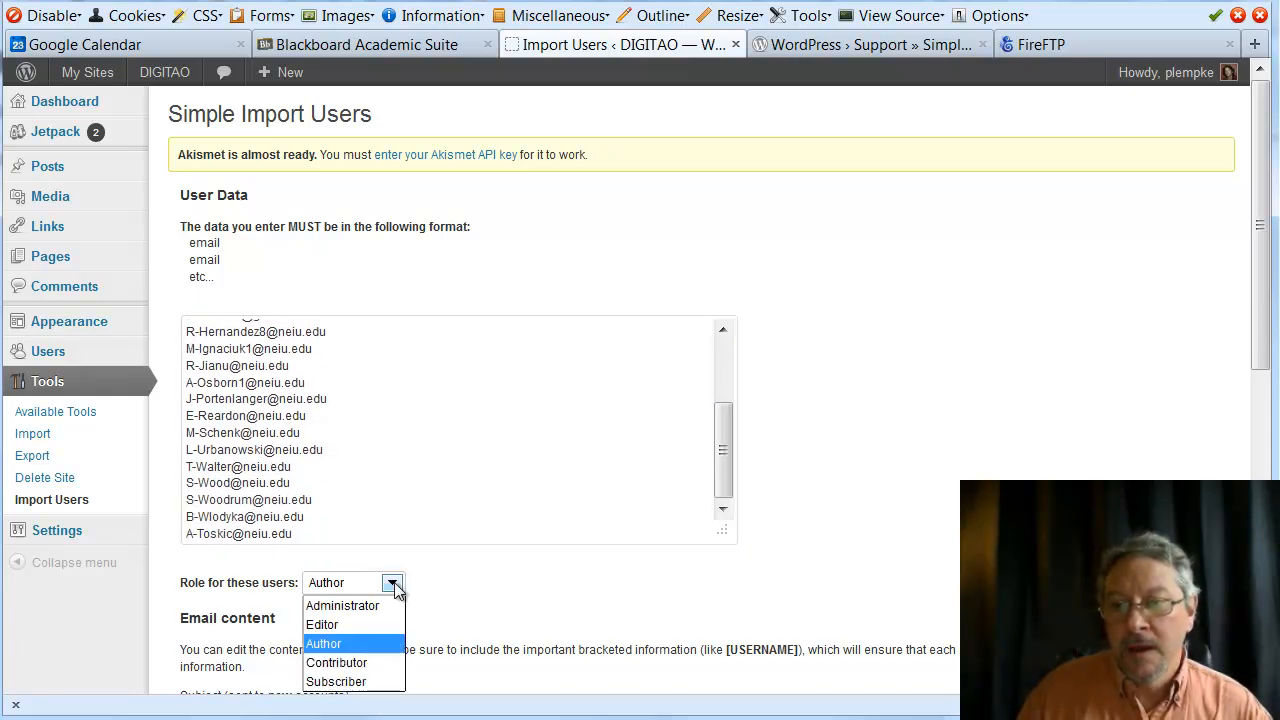
{"action": "left_click", "coordinate": [450, 596]}
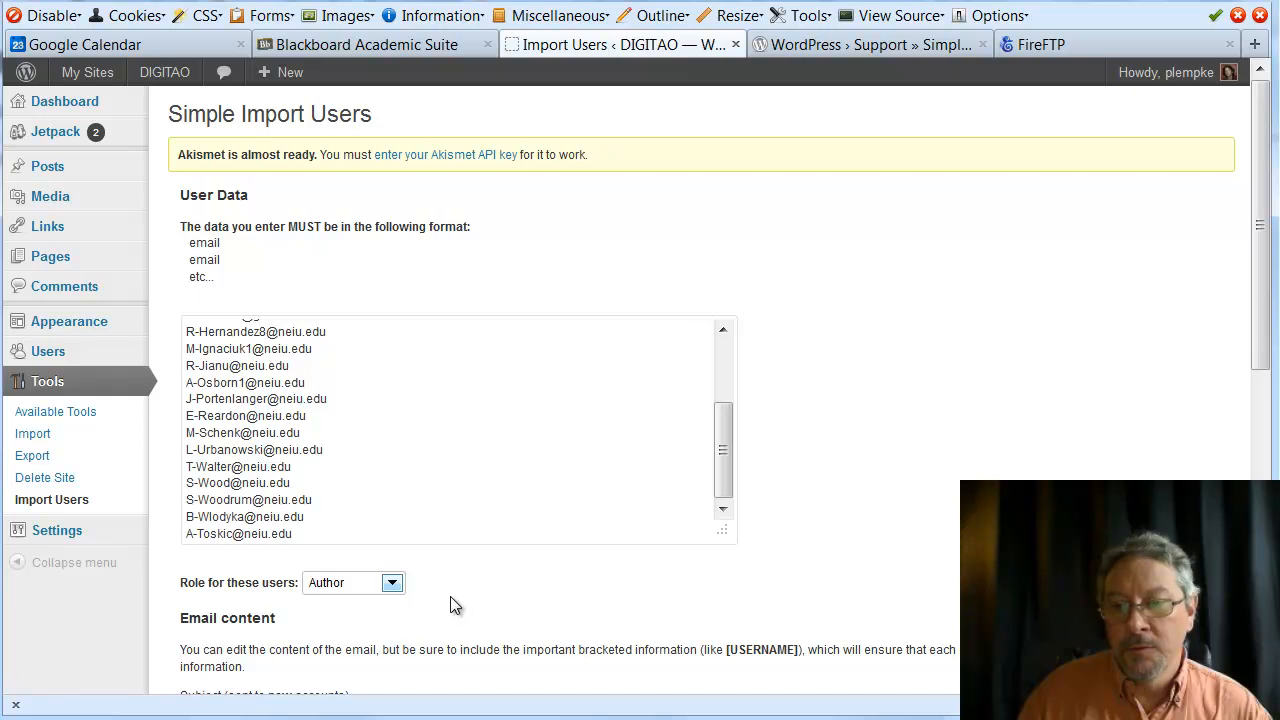
{"action": "left_click", "coordinate": [395, 584]}
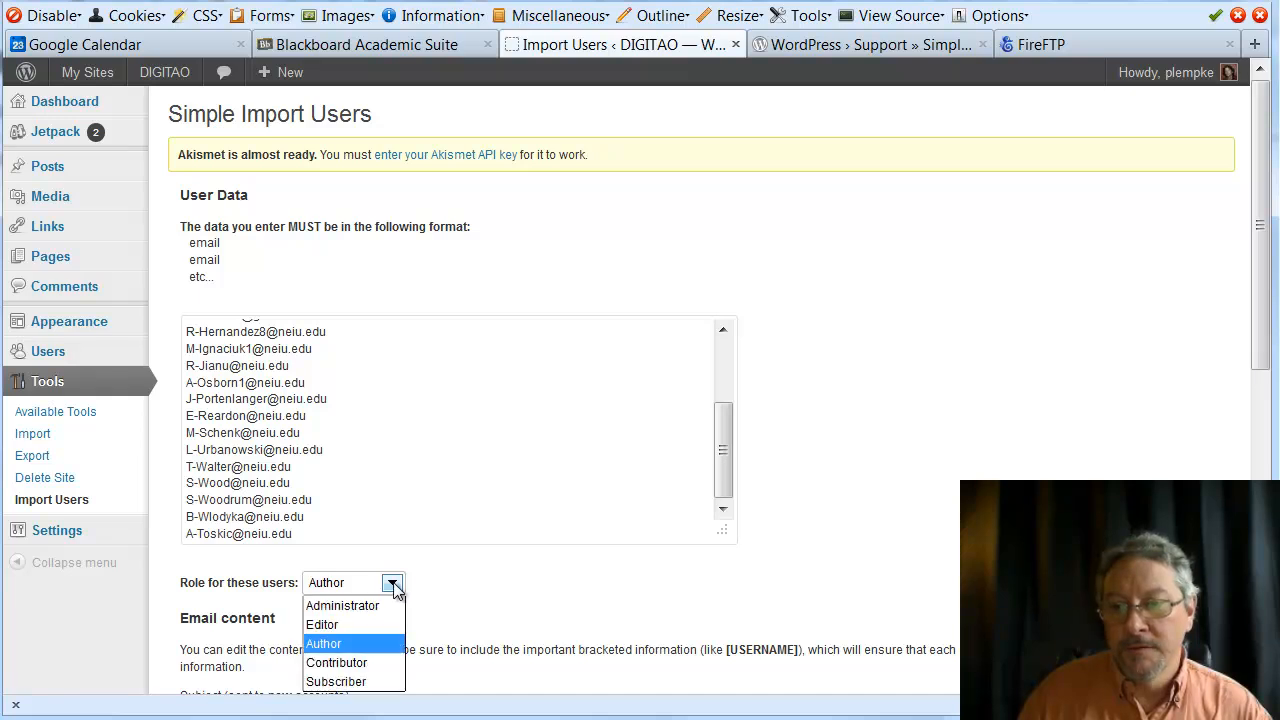
{"action": "left_click", "coordinate": [362, 683]}
Run Import Users to add the students to the DIGITAO blog
{"action": "scroll", "coordinate": [917, 500], "scroll_direction": "down", "scroll_amount": 5}
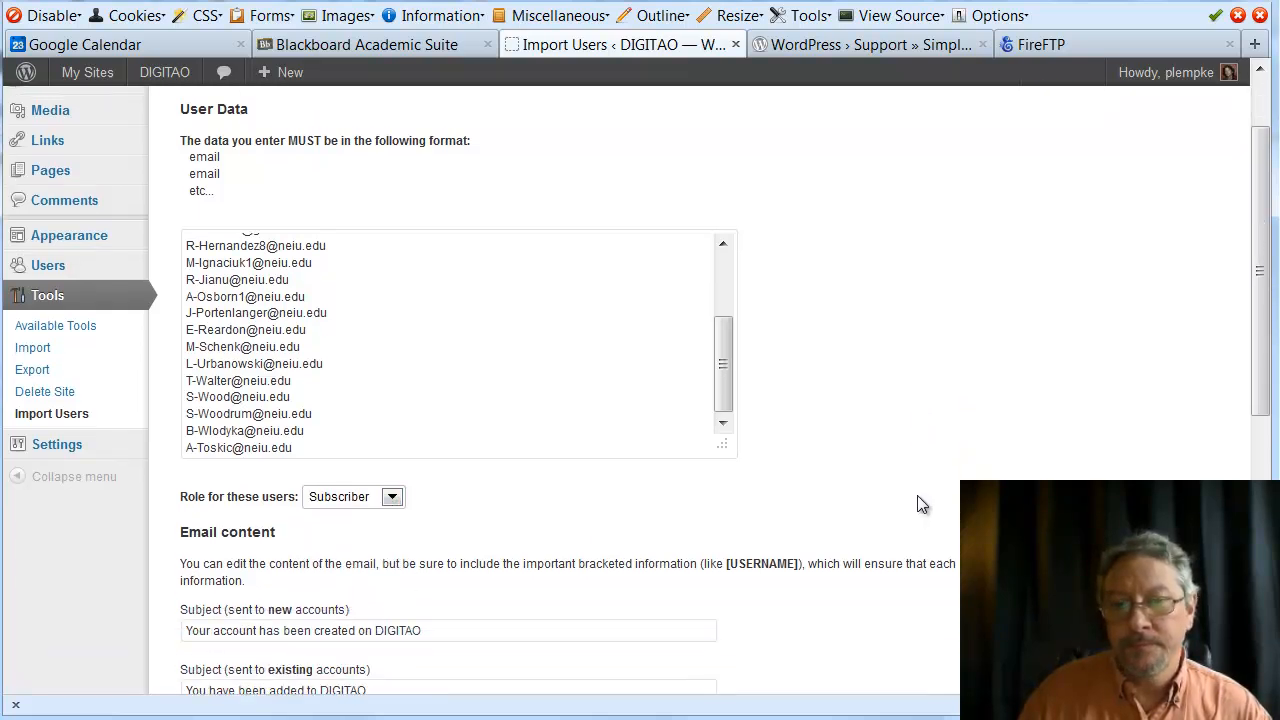
{"action": "scroll", "coordinate": [677, 488], "scroll_direction": "down", "scroll_amount": 3}
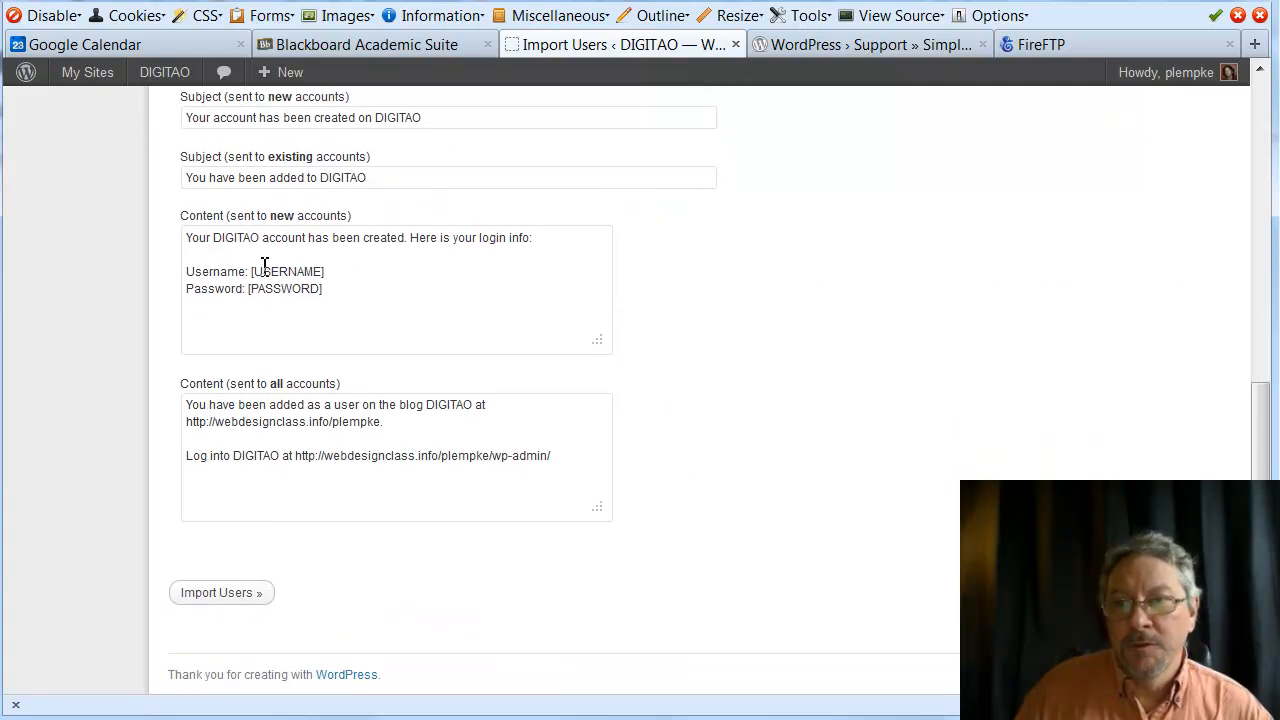
{"action": "left_click", "coordinate": [222, 594]}
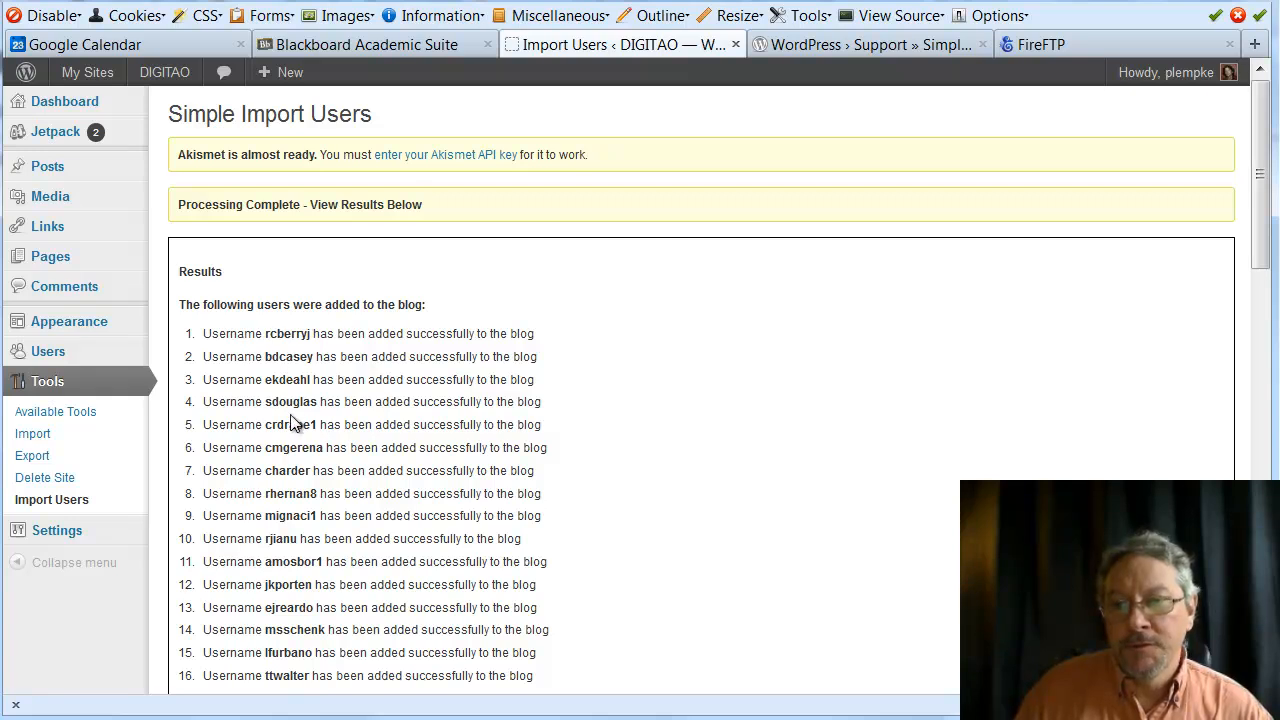
{"action": "scroll", "coordinate": [413, 395], "scroll_direction": "down", "scroll_amount": 5}
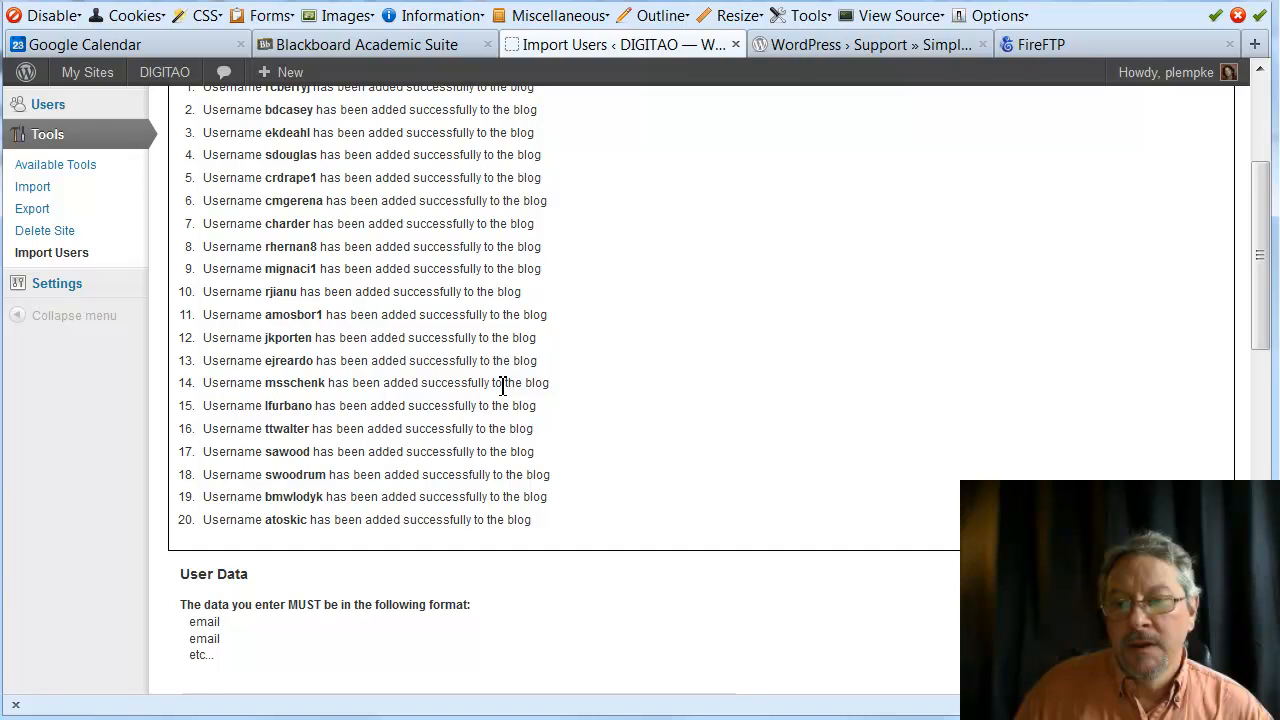
{"action": "scroll", "coordinate": [503, 386], "scroll_direction": "up", "scroll_amount": 5}
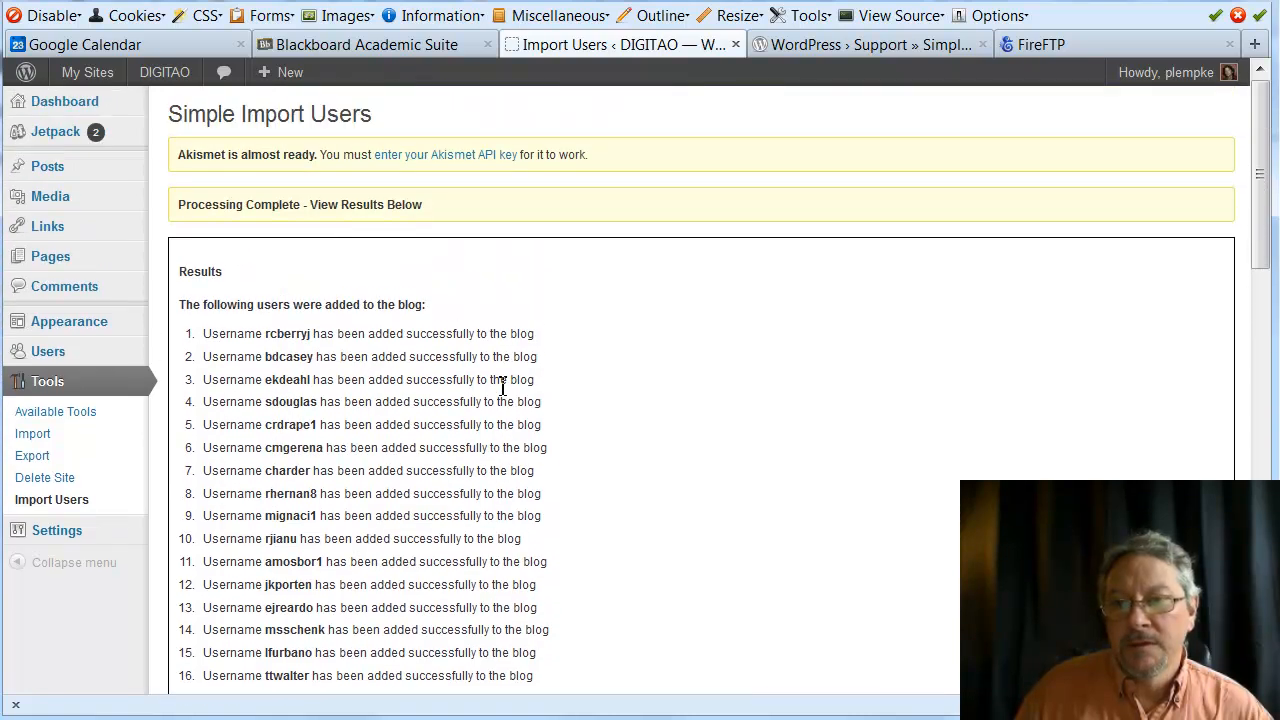
{"action": "scroll", "coordinate": [503, 386], "scroll_direction": "down", "scroll_amount": 3}
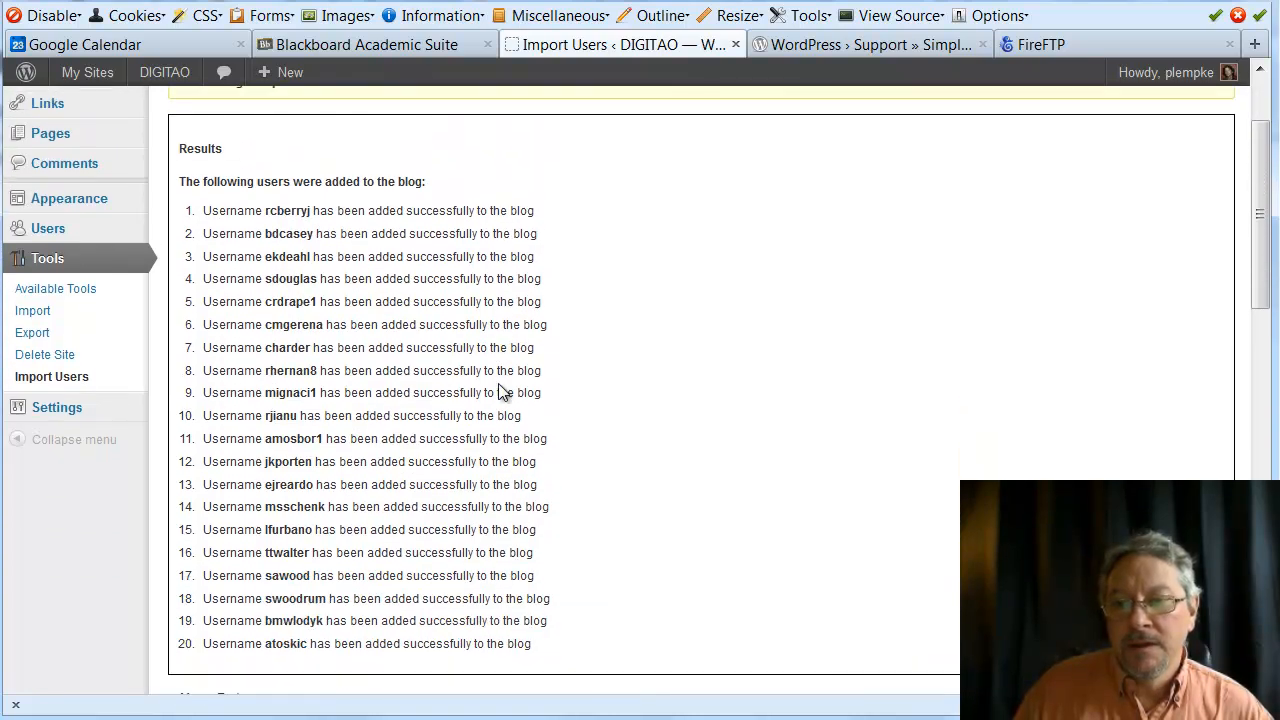
{"action": "scroll", "coordinate": [505, 391], "scroll_direction": "down", "scroll_amount": 5}
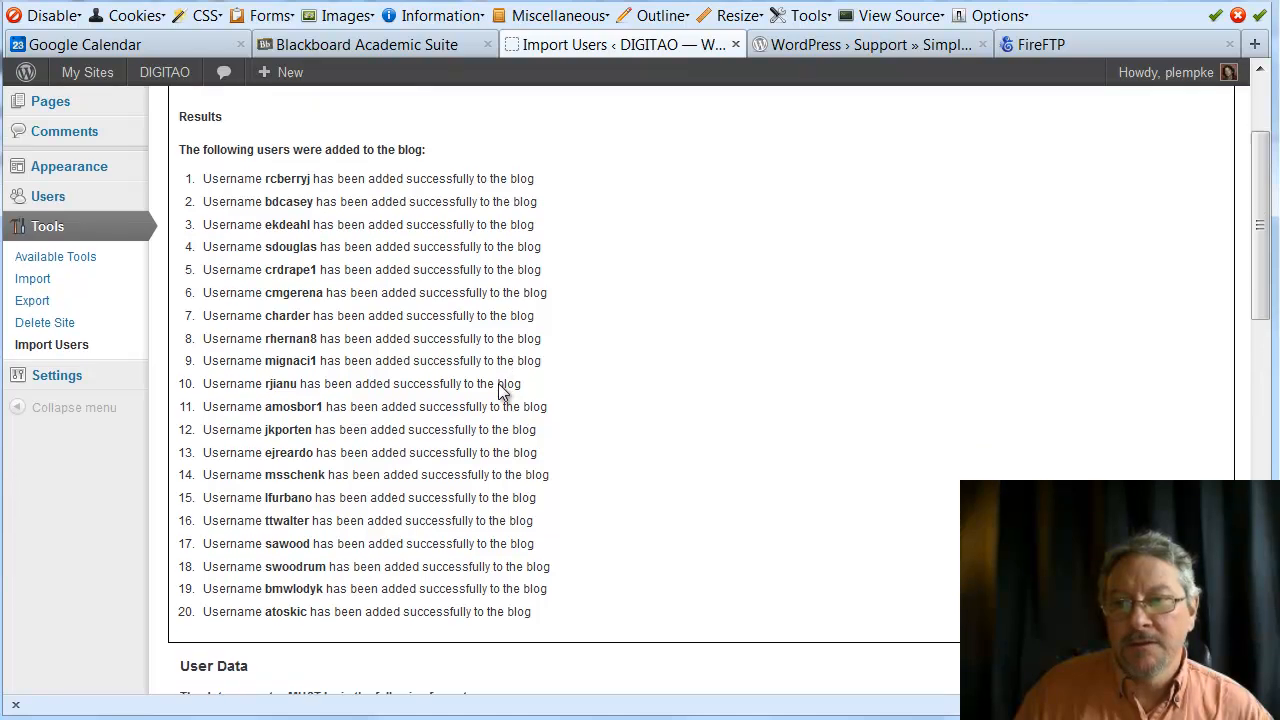
{"action": "scroll", "coordinate": [505, 391], "scroll_direction": "up", "scroll_amount": 8}
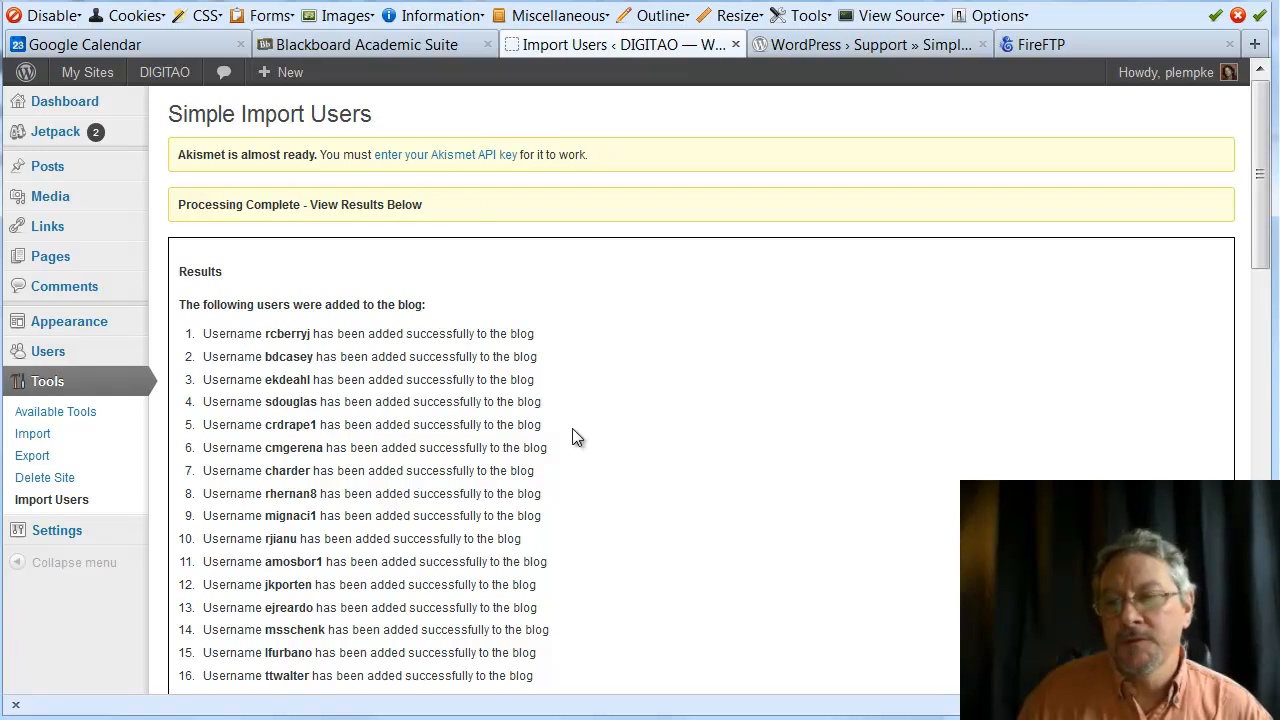
{"action": "scroll", "coordinate": [518, 493], "scroll_direction": "down", "scroll_amount": 3}
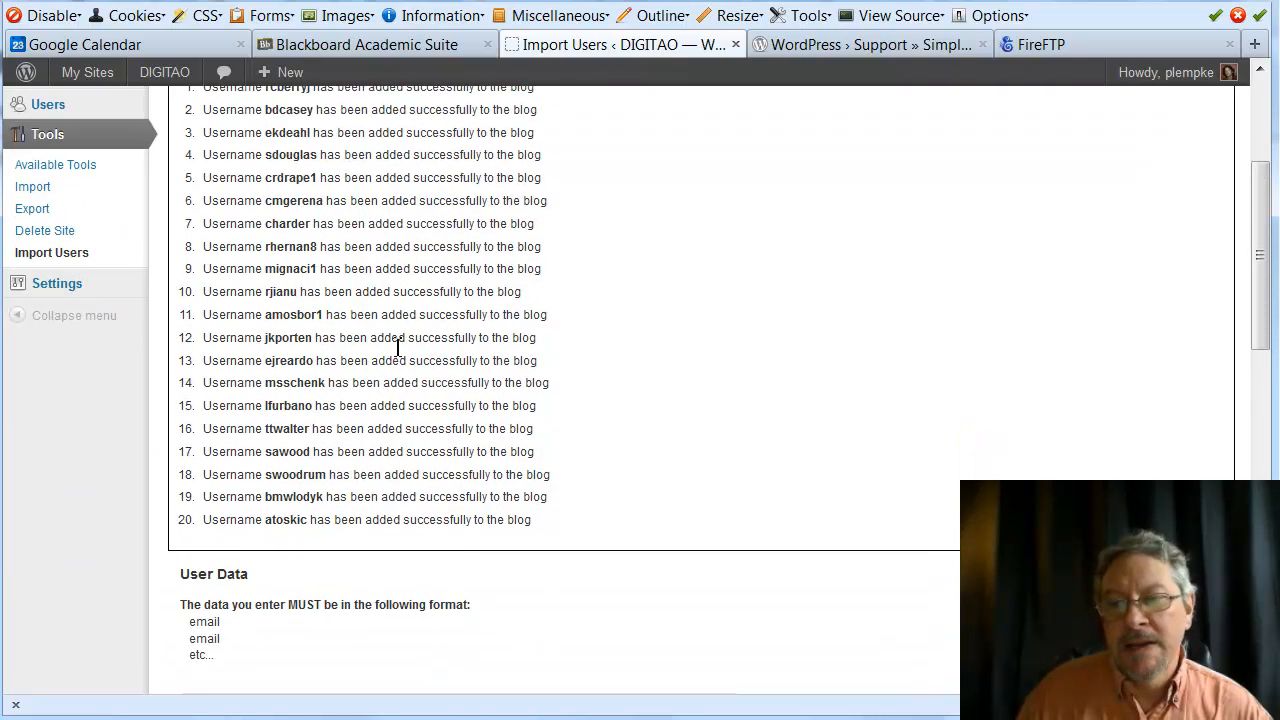
{"action": "scroll", "coordinate": [440, 400], "scroll_direction": "down", "scroll_amount": 4}
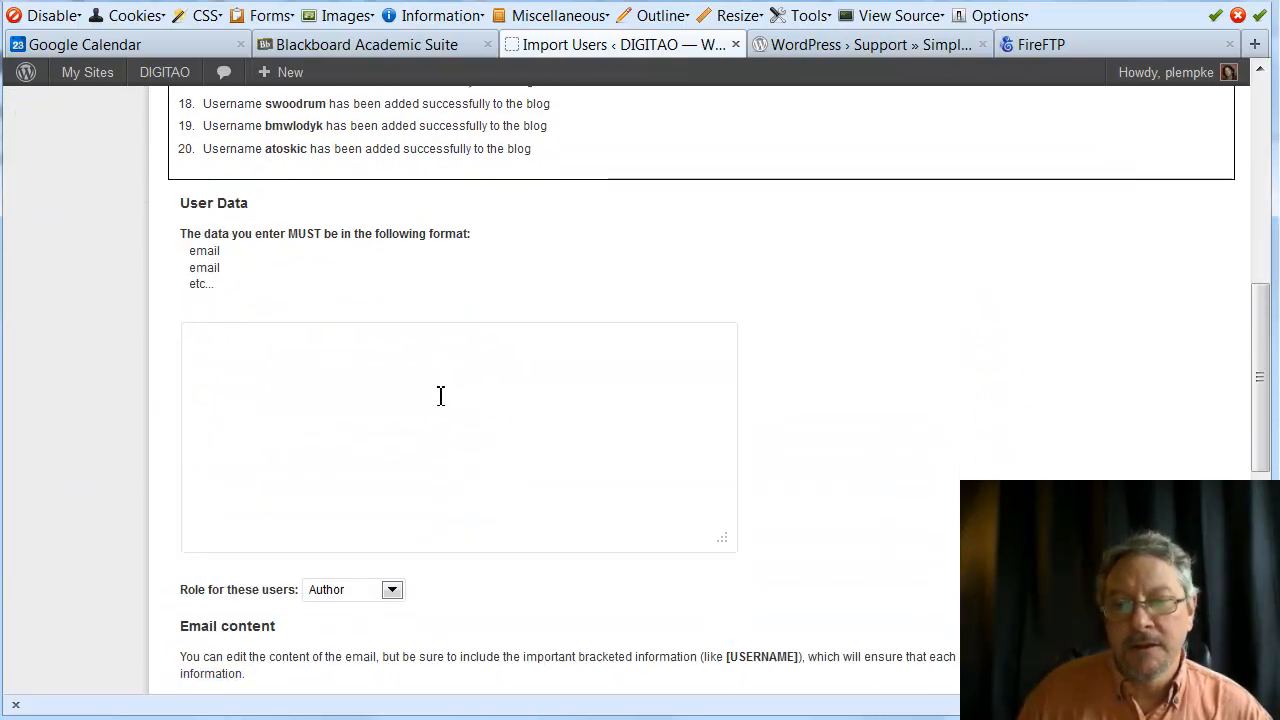
{"action": "scroll", "coordinate": [626, 374], "scroll_direction": "up", "scroll_amount": 5}
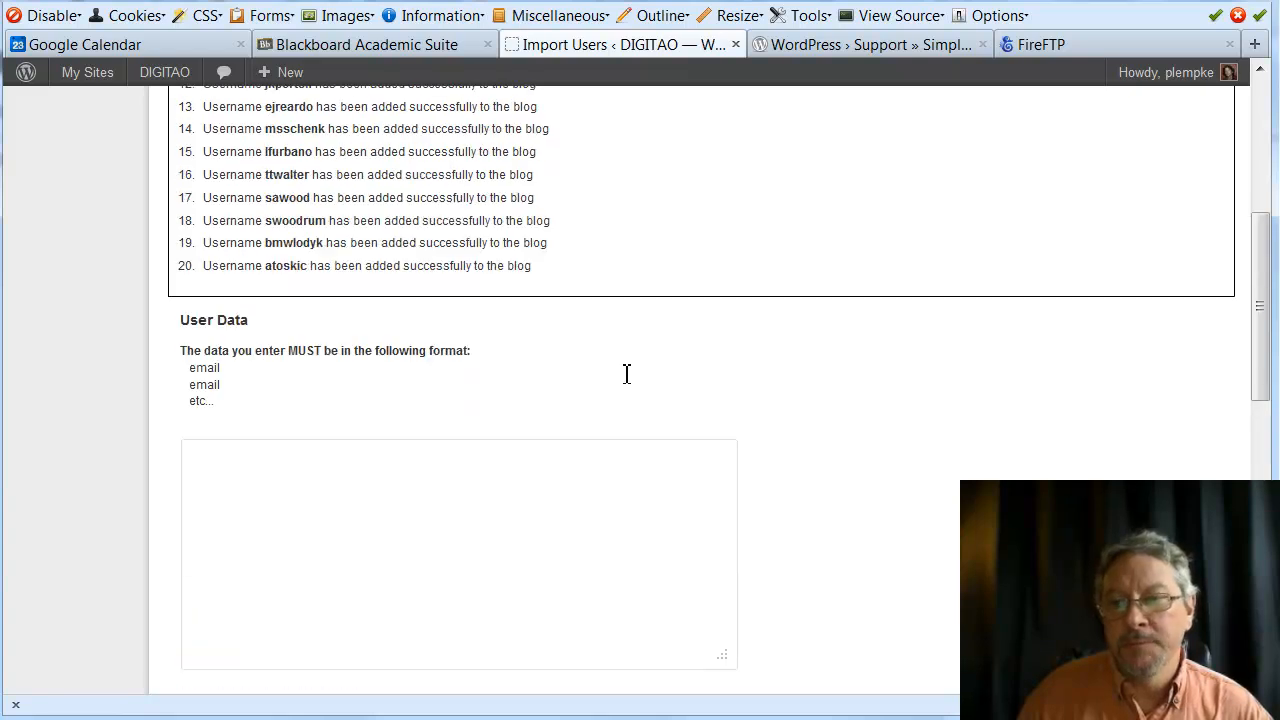
{"action": "mouse_move", "coordinate": [100, 236]}
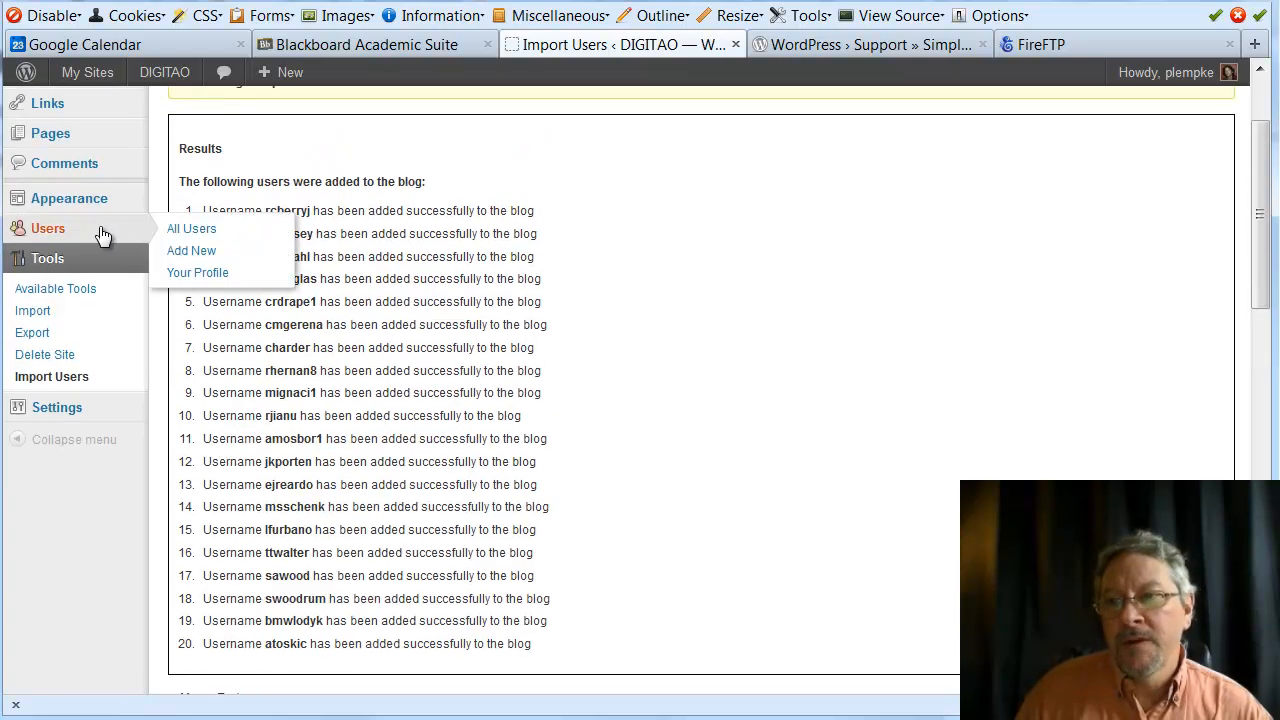
Check All Users lists 21 accounts with 20 Subscribers, then visit the DIGITAO front page
{"action": "left_click", "coordinate": [203, 237]}
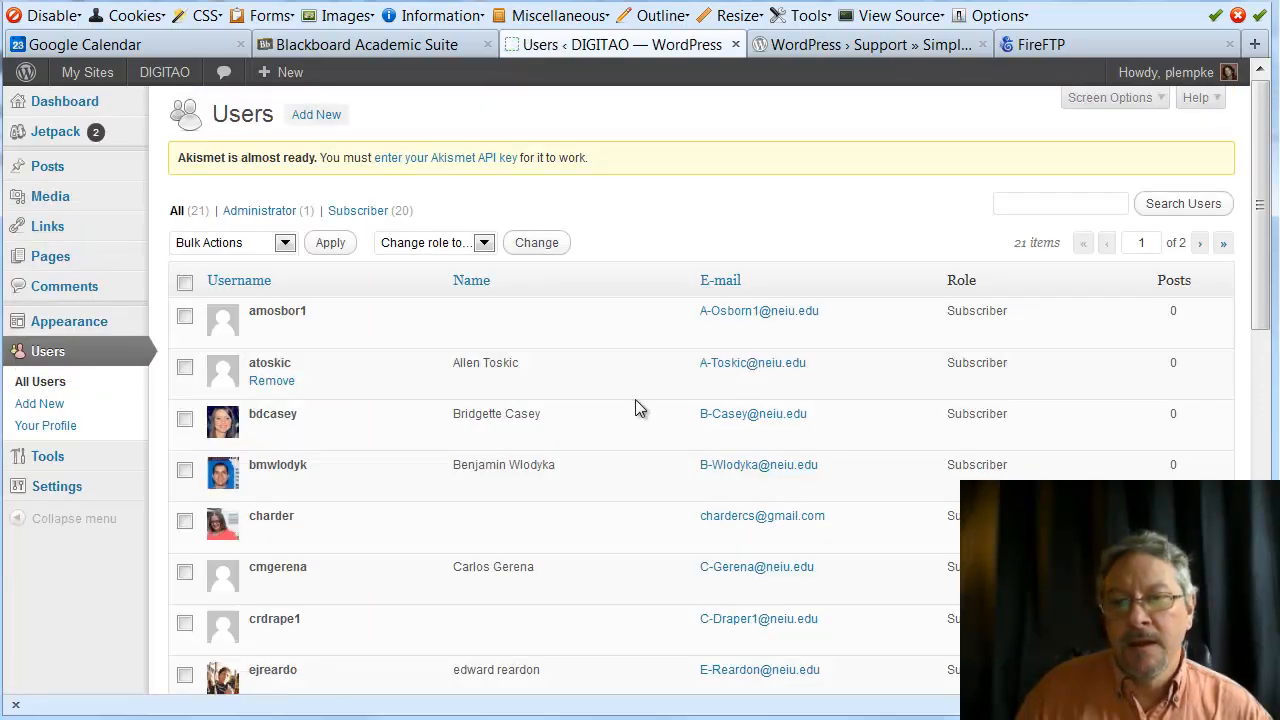
{"action": "scroll", "coordinate": [630, 395], "scroll_direction": "down", "scroll_amount": 4}
{"action": "scroll", "coordinate": [631, 397], "scroll_direction": "down", "scroll_amount": 8}
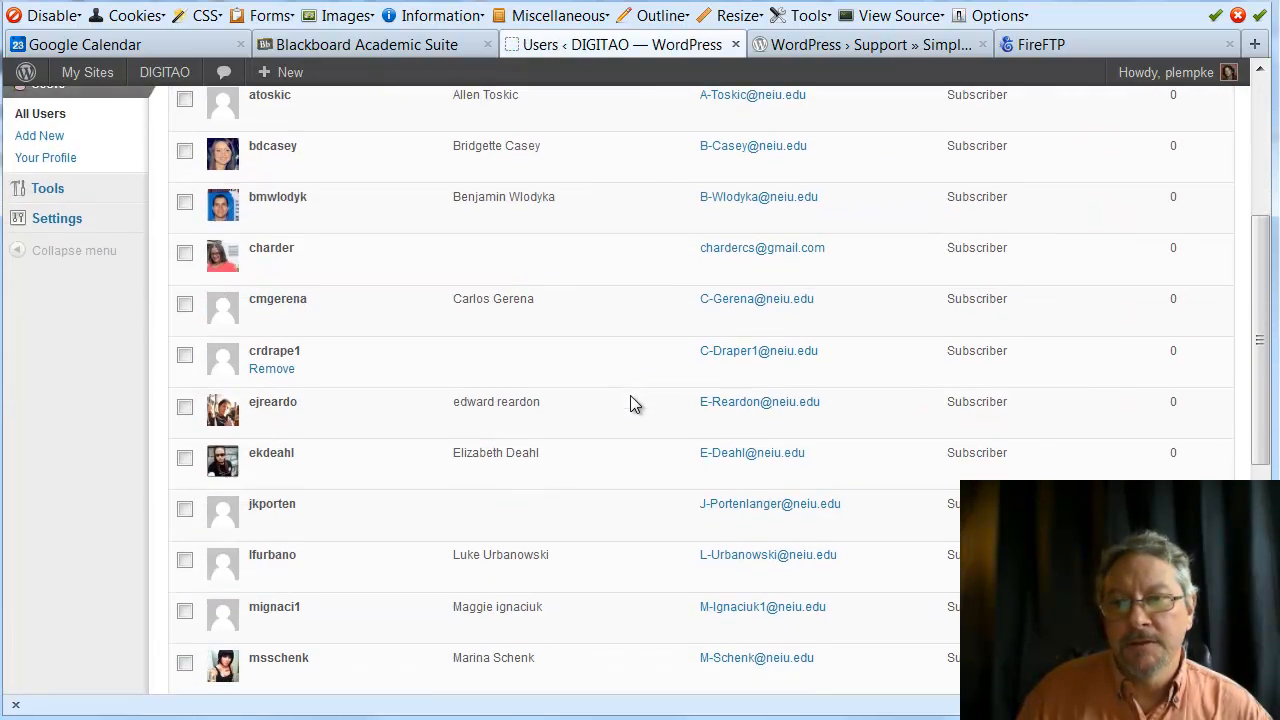
{"action": "scroll", "coordinate": [630, 395], "scroll_direction": "up", "scroll_amount": 12}
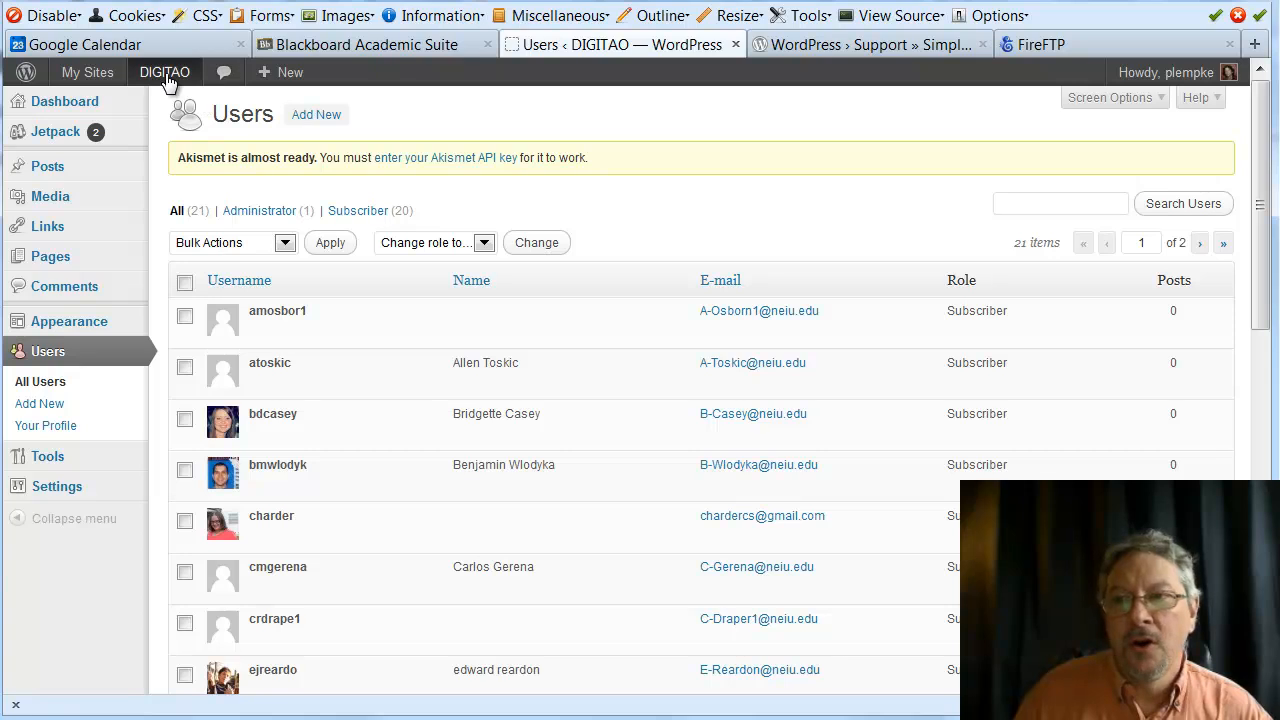
{"action": "mouse_move", "coordinate": [168, 80]}
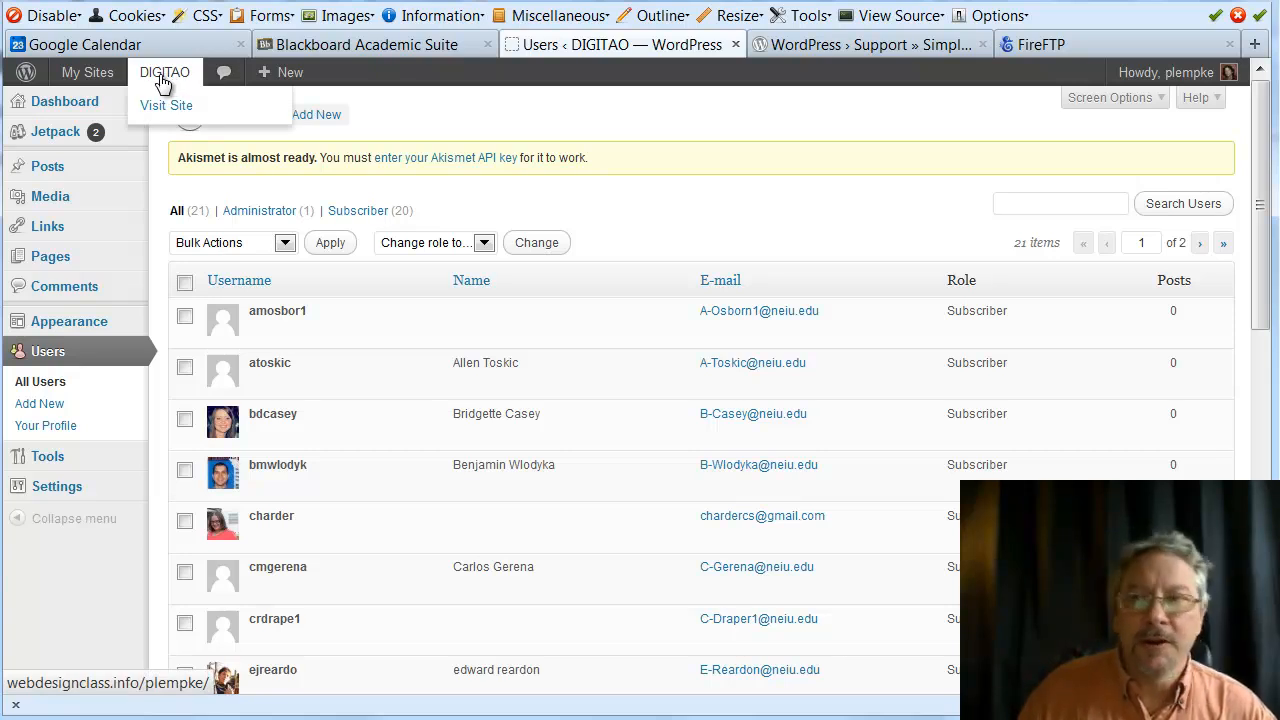
{"action": "left_click", "coordinate": [163, 78]}
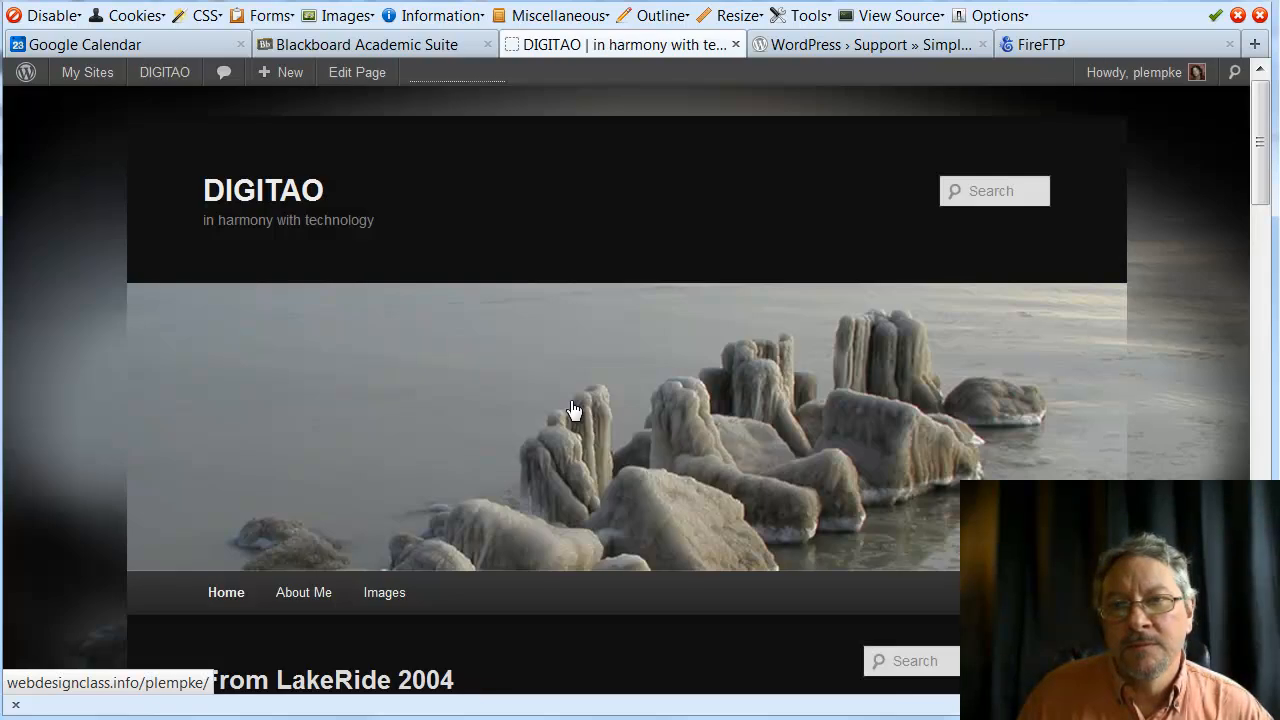